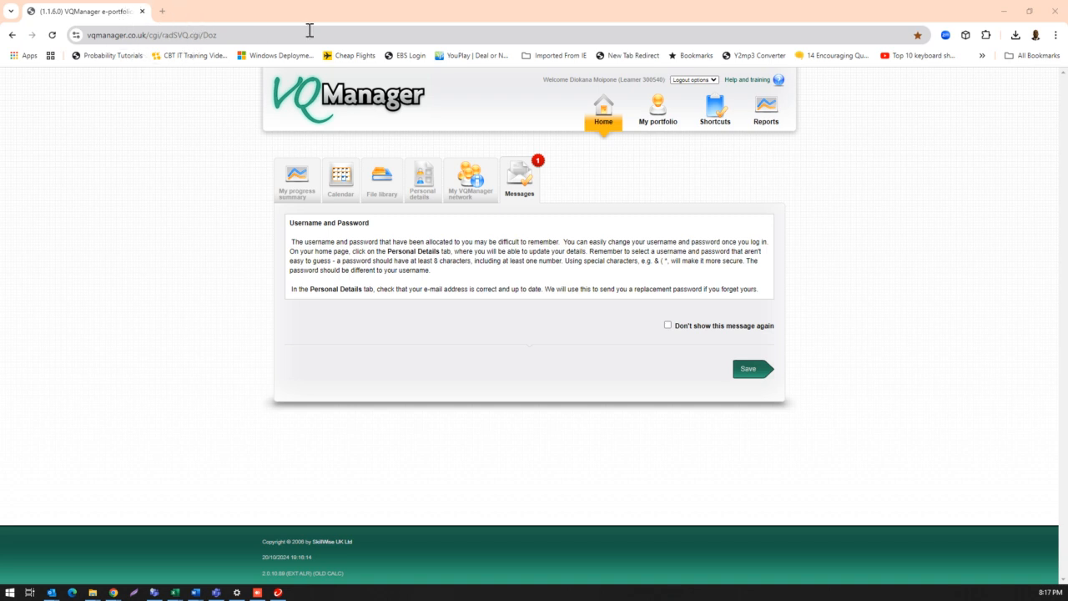
- Open the learner portfolio's assessment plans and expand the National Certificate: Business Analysis Support Practice L5 63769 section
{"action": "left_click", "coordinate": [645, 125]}
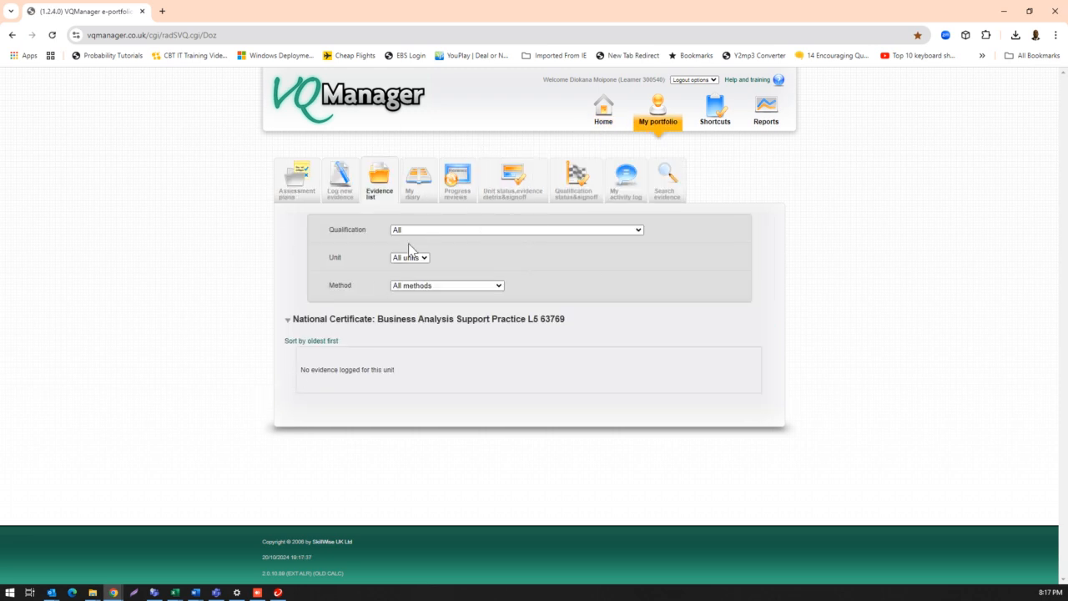
{"action": "left_click", "coordinate": [295, 198]}
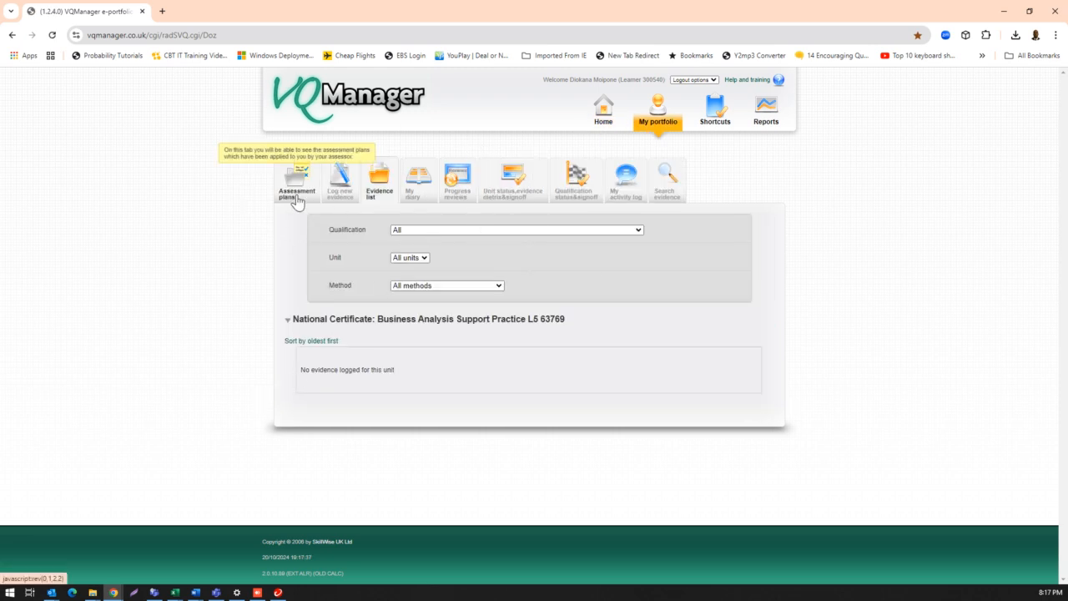
{"action": "left_click", "coordinate": [336, 194]}
{"action": "left_click", "coordinate": [382, 185]}
{"action": "left_click", "coordinate": [422, 194]}
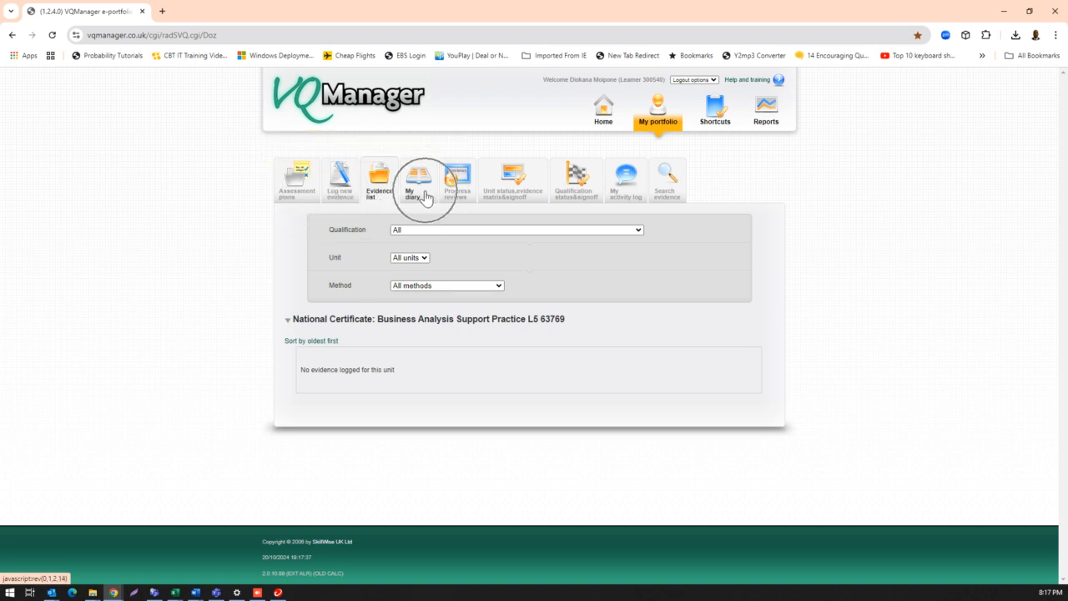
{"action": "left_click", "coordinate": [518, 204]}
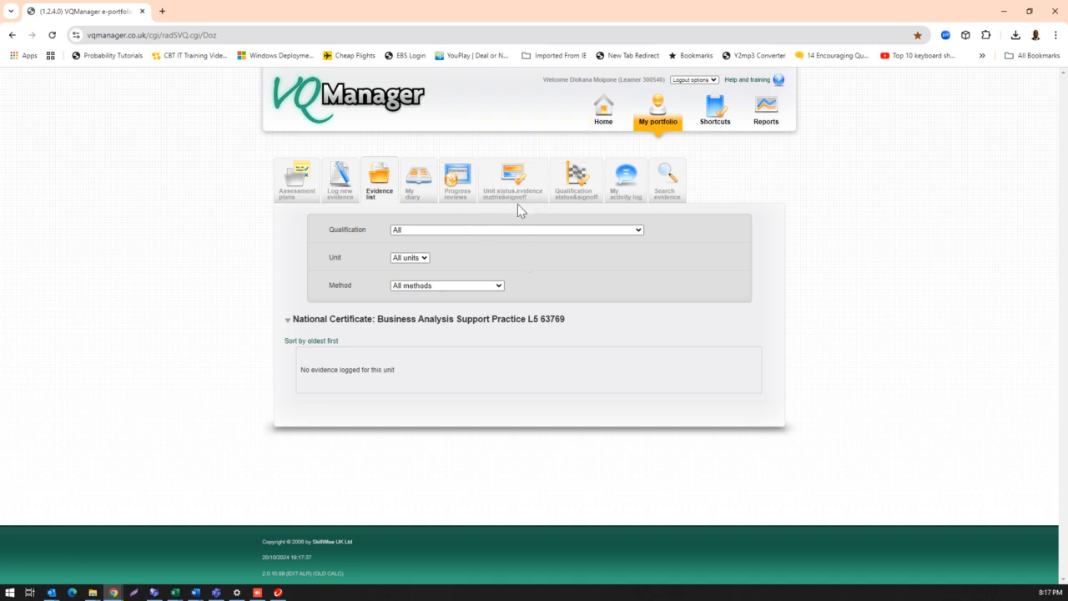
{"action": "left_click", "coordinate": [575, 203]}
{"action": "left_click", "coordinate": [295, 194]}
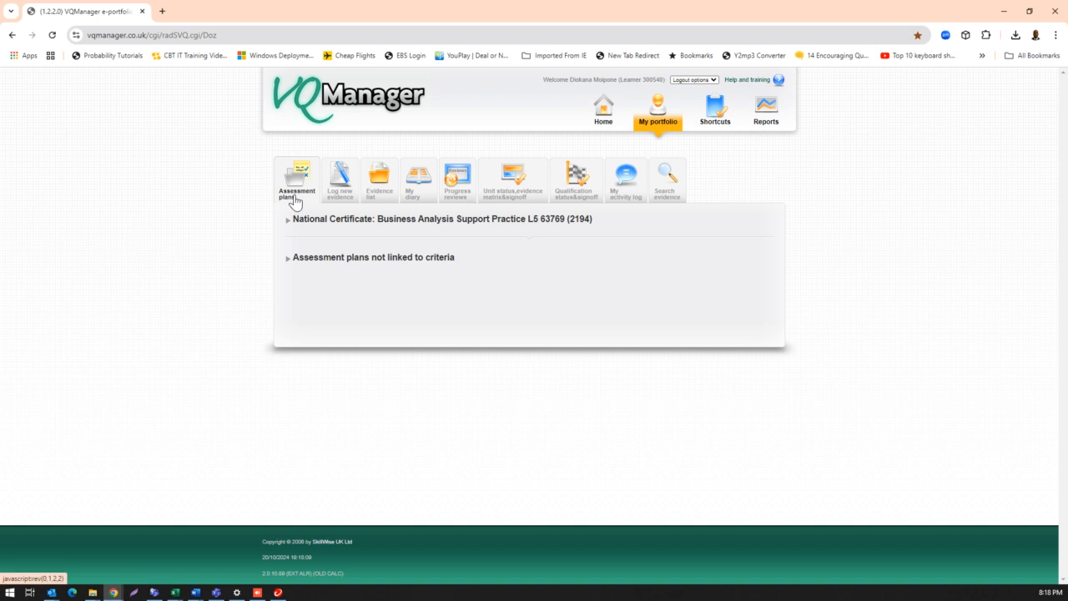
{"action": "left_click", "coordinate": [369, 226]}
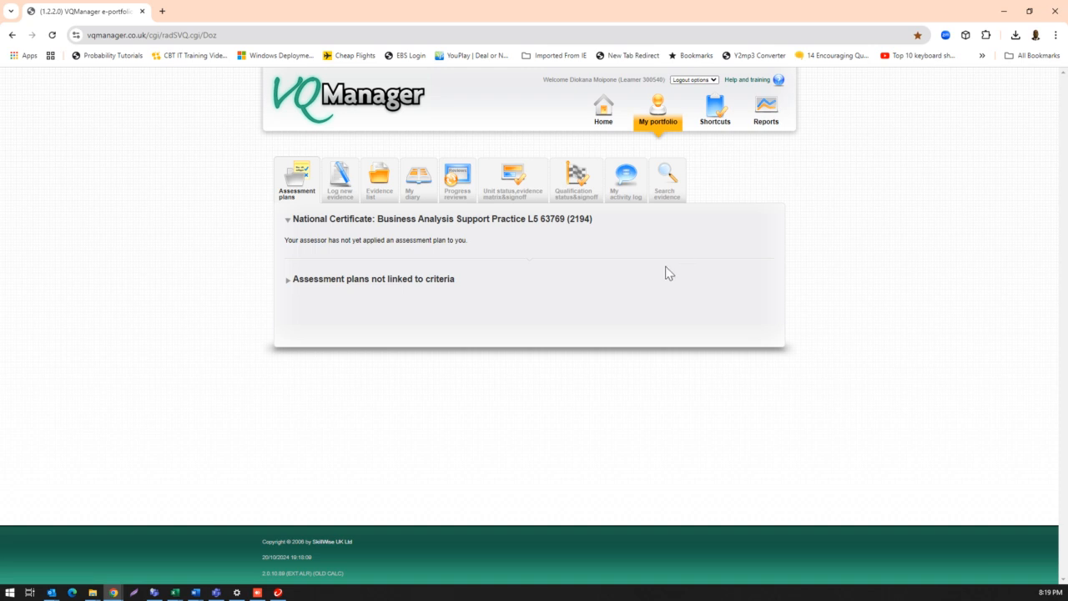
- Start logging new evidence and choose Written questions as the evidence method
{"action": "left_click", "coordinate": [341, 202]}
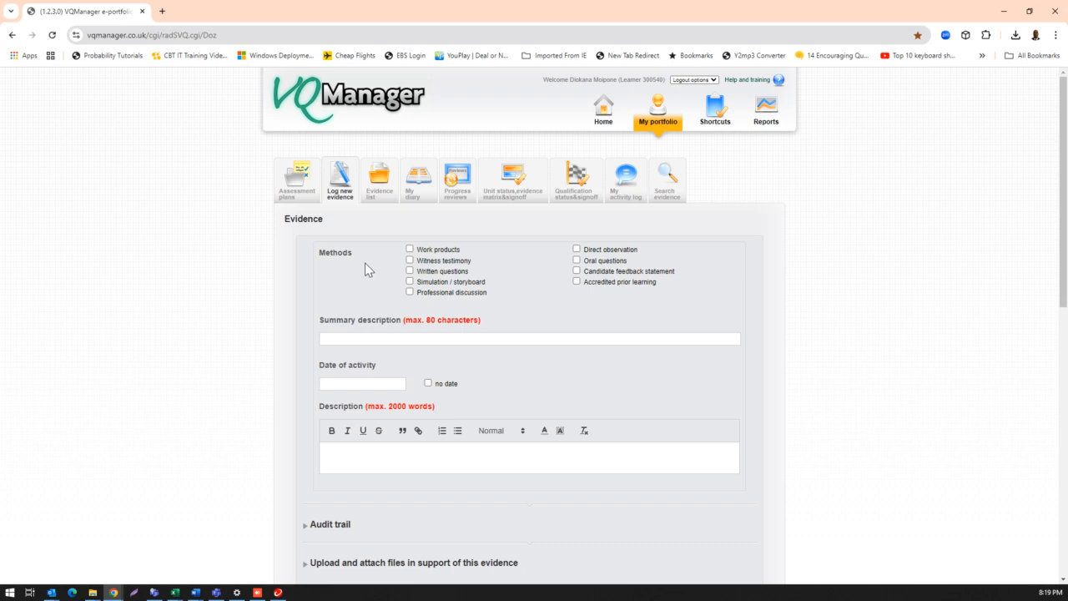
{"action": "left_click", "coordinate": [341, 201]}
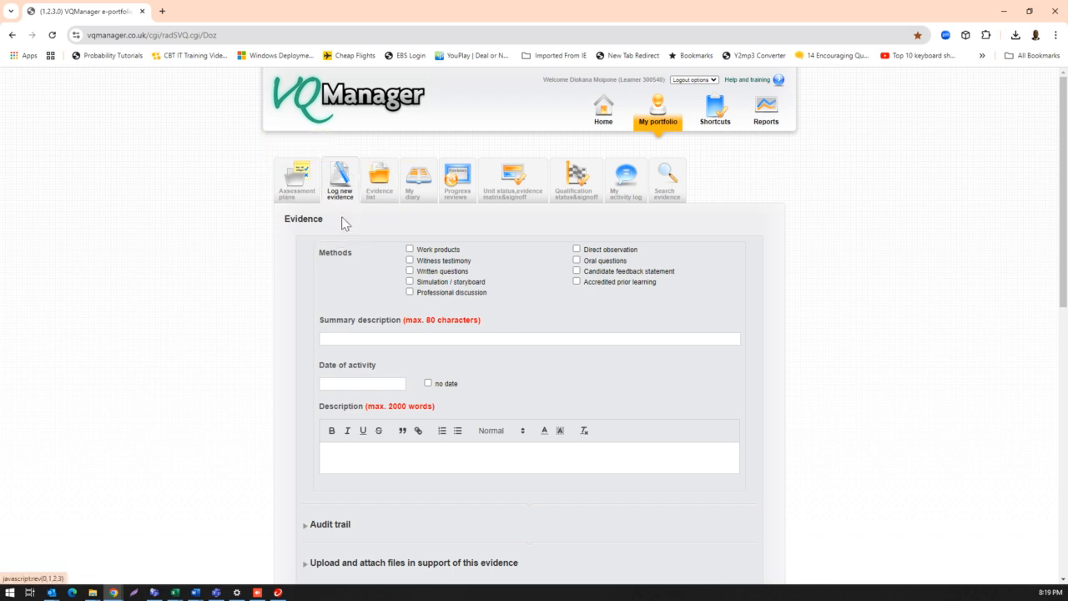
{"action": "left_click", "coordinate": [411, 272]}
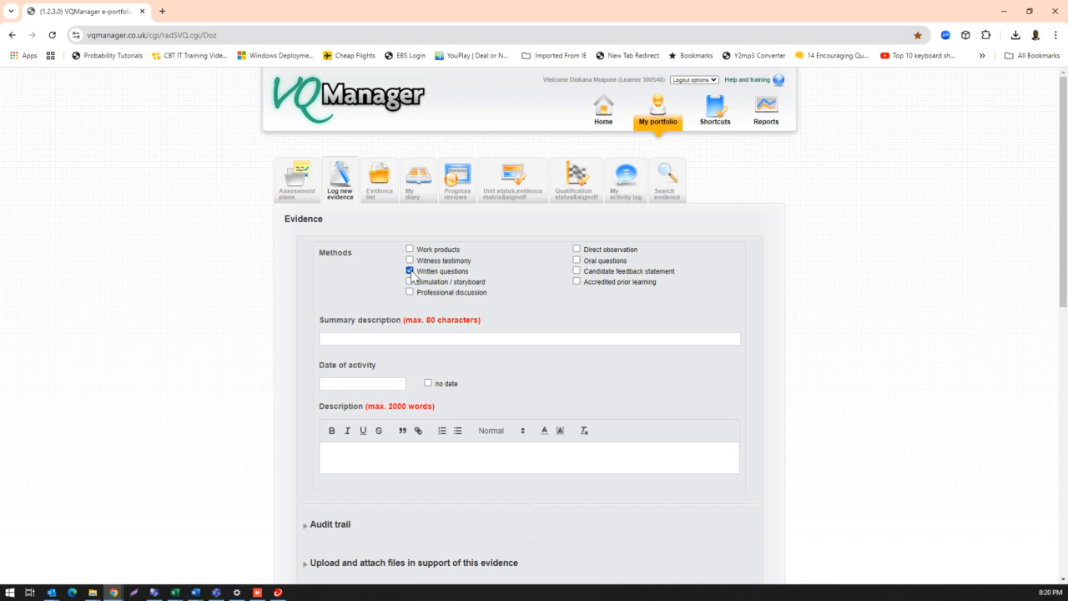
- Enter the learner's full name followed by _US114050_FA_ISA as the summary description of the evidence
{"action": "left_click", "coordinate": [366, 337]}
{"action": "left_click", "coordinate": [346, 339]}
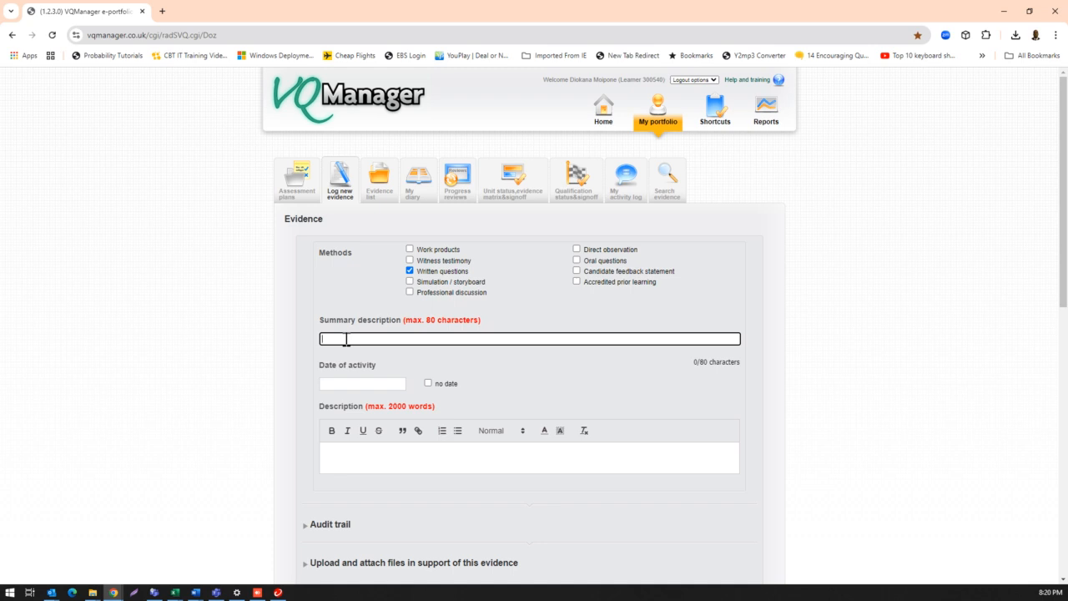
{"action": "type", "text": "114050"}
{"action": "type", "text": "_FA"}
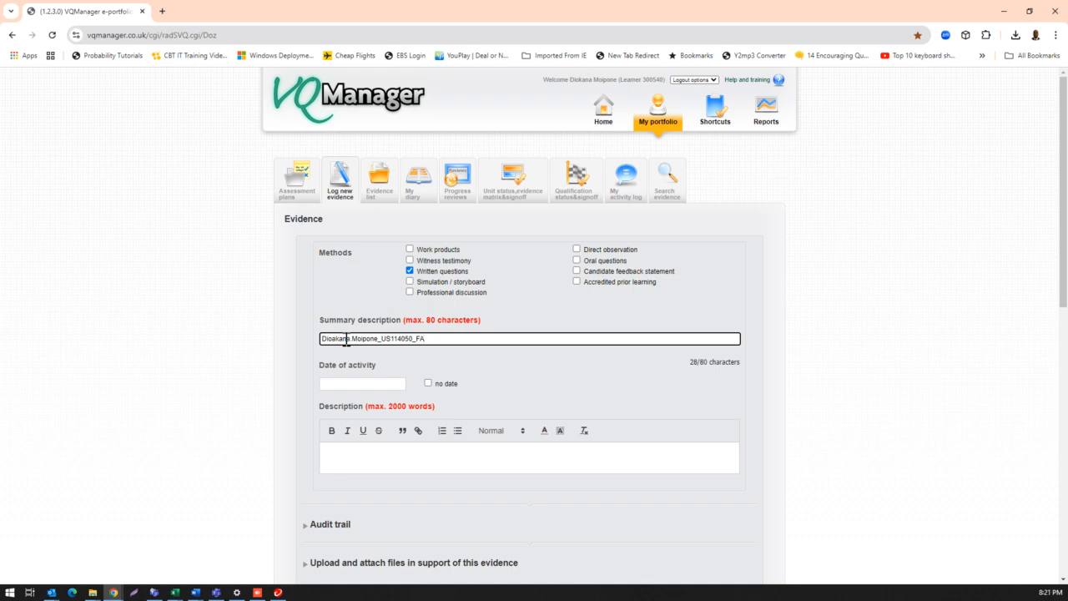
{"action": "type", "text": "_ISA"}
{"action": "left_click_drag", "start_coordinate": [438, 339], "coordinate": [417, 342]}
- Set the date of activity to 20/10/2024 and copy the summary description text into the Description field
{"action": "left_click", "coordinate": [372, 386]}
{"action": "left_click", "coordinate": [376, 477]}
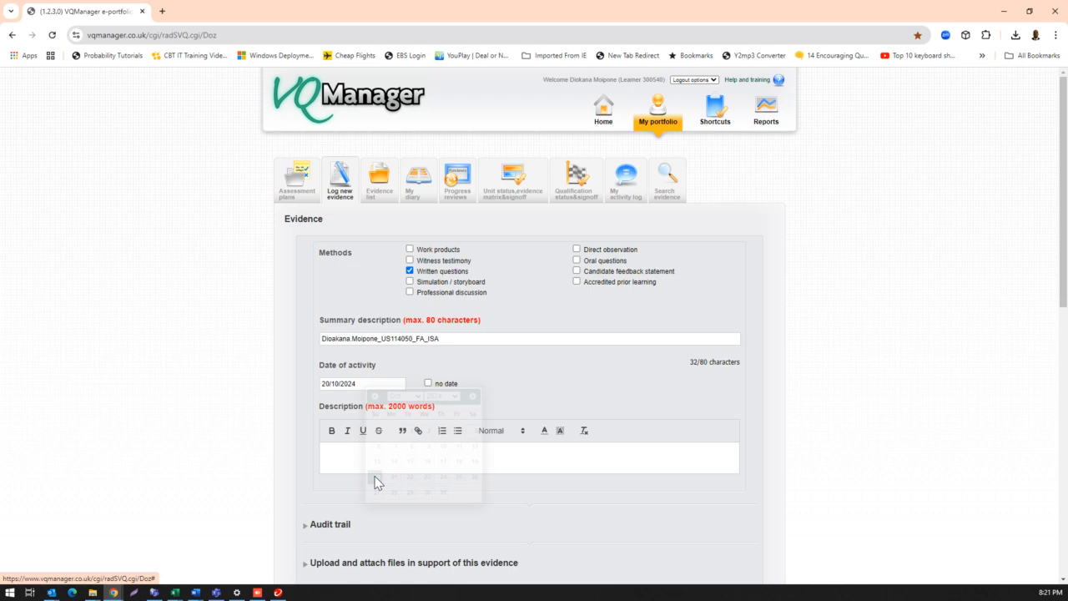
{"action": "scroll", "coordinate": [382, 459], "scroll_direction": "down", "scroll_amount": 2}
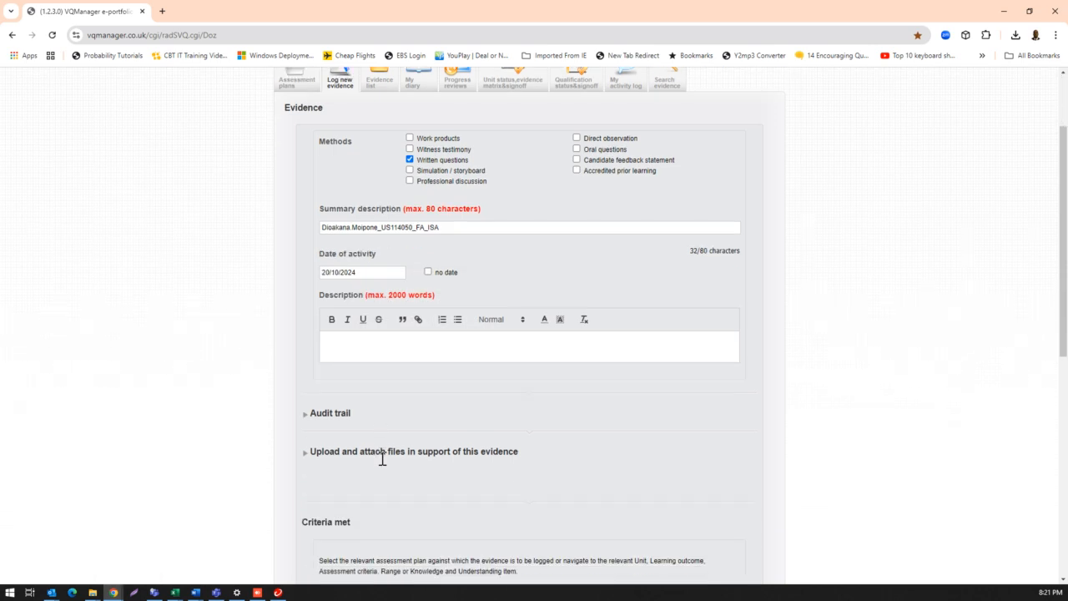
{"action": "left_click_drag", "start_coordinate": [452, 228], "coordinate": [313, 236]}
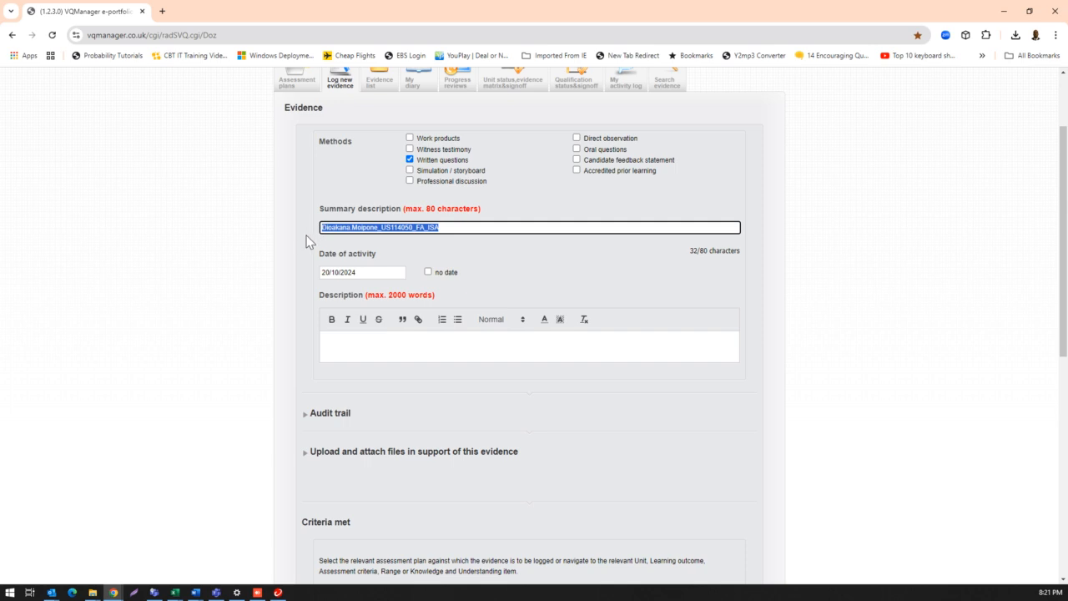
{"action": "left_click", "coordinate": [364, 351]}
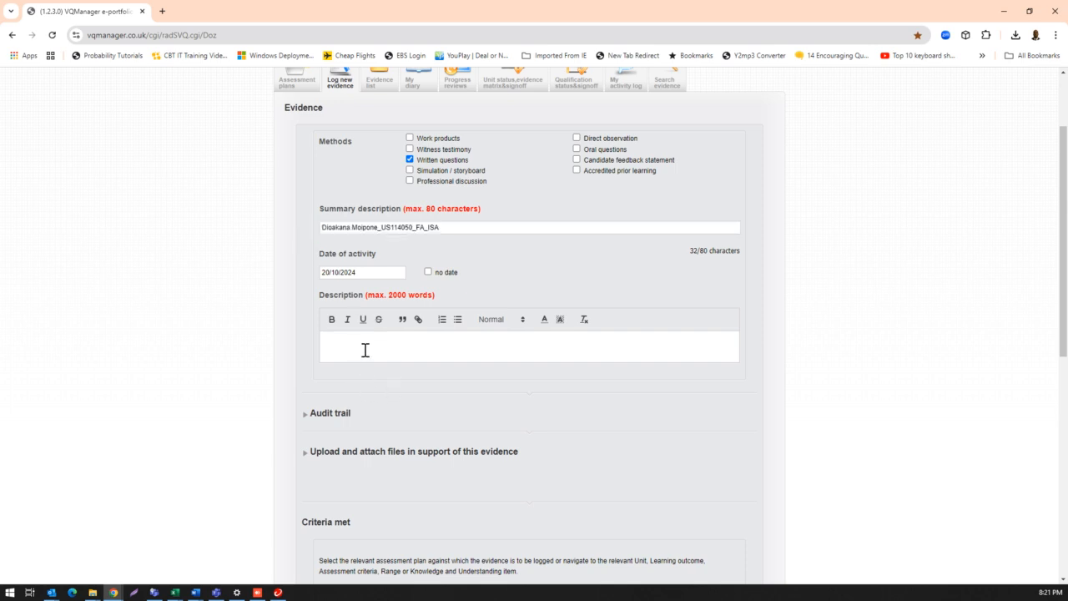
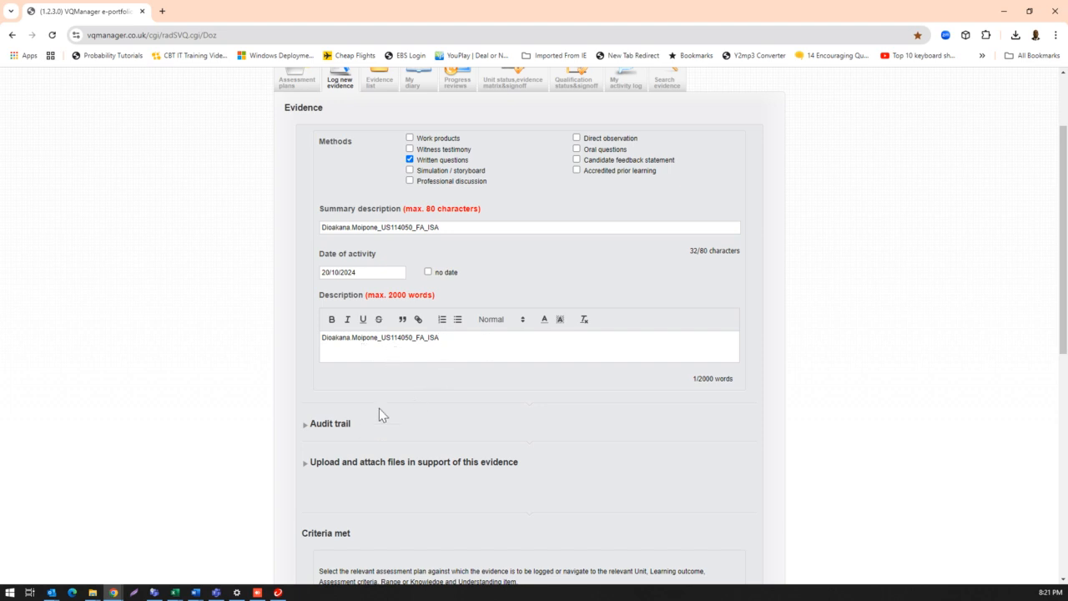
- Expand the section for uploading and attaching files in support of this evidence
{"action": "scroll", "coordinate": [378, 415], "scroll_direction": "down", "scroll_amount": 2}
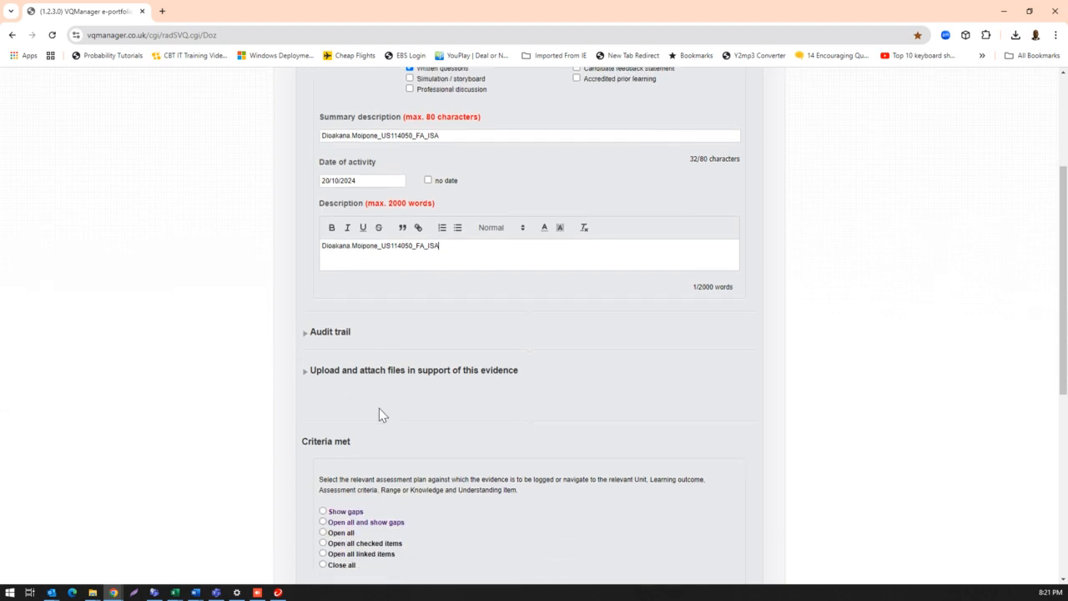
{"action": "left_click", "coordinate": [369, 357]}
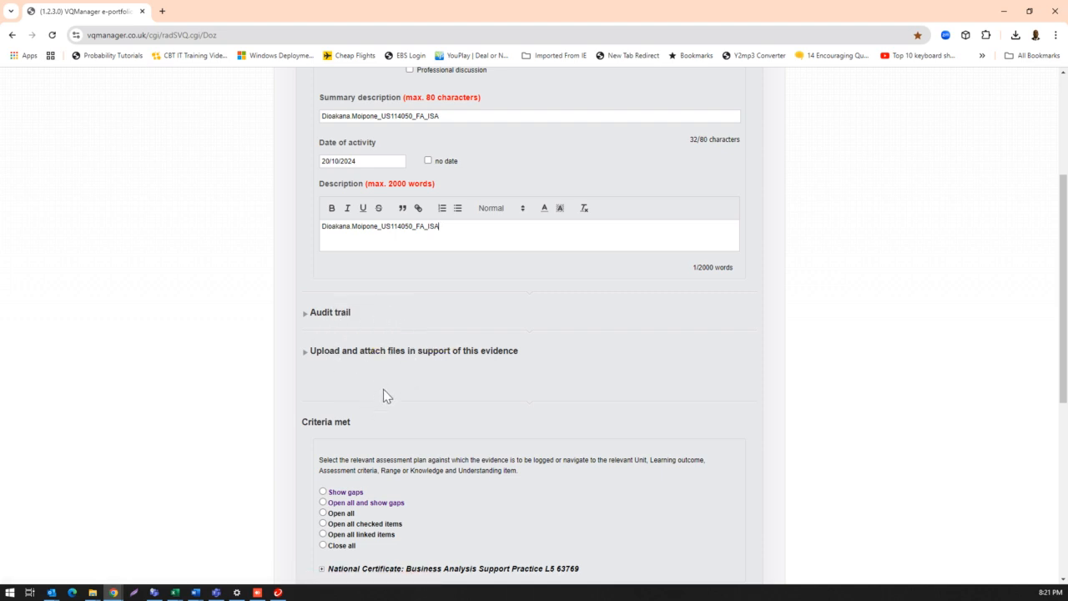
{"action": "left_click", "coordinate": [413, 358]}
{"action": "left_click", "coordinate": [464, 354]}
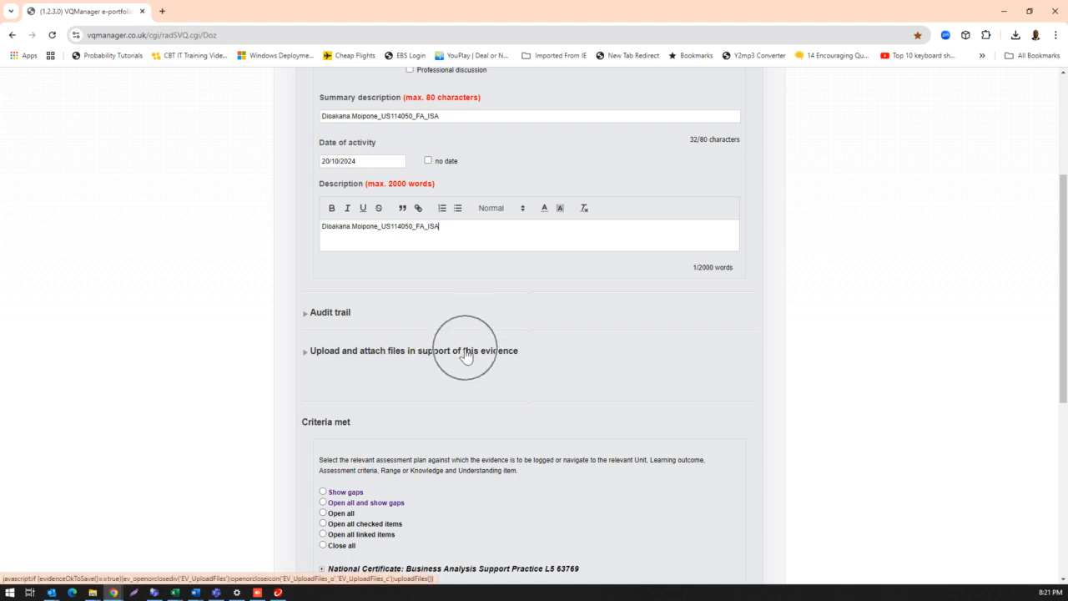
{"action": "left_click", "coordinate": [352, 356]}
{"action": "scroll", "coordinate": [468, 422], "scroll_direction": "down", "scroll_amount": 2}
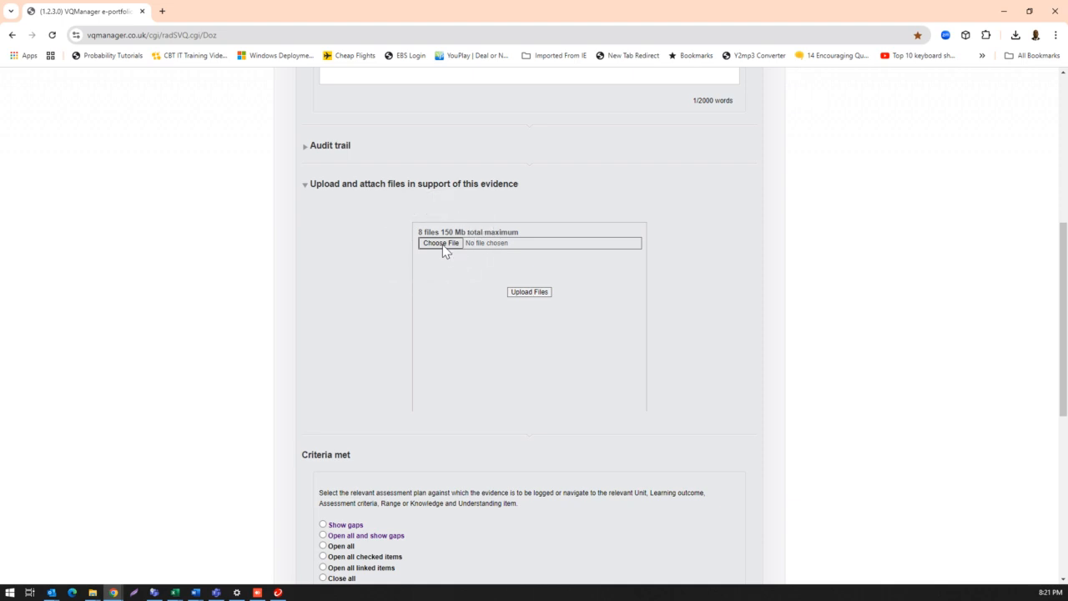
{"action": "key", "text": "ctrl"}
{"action": "key", "text": "ctrl"}
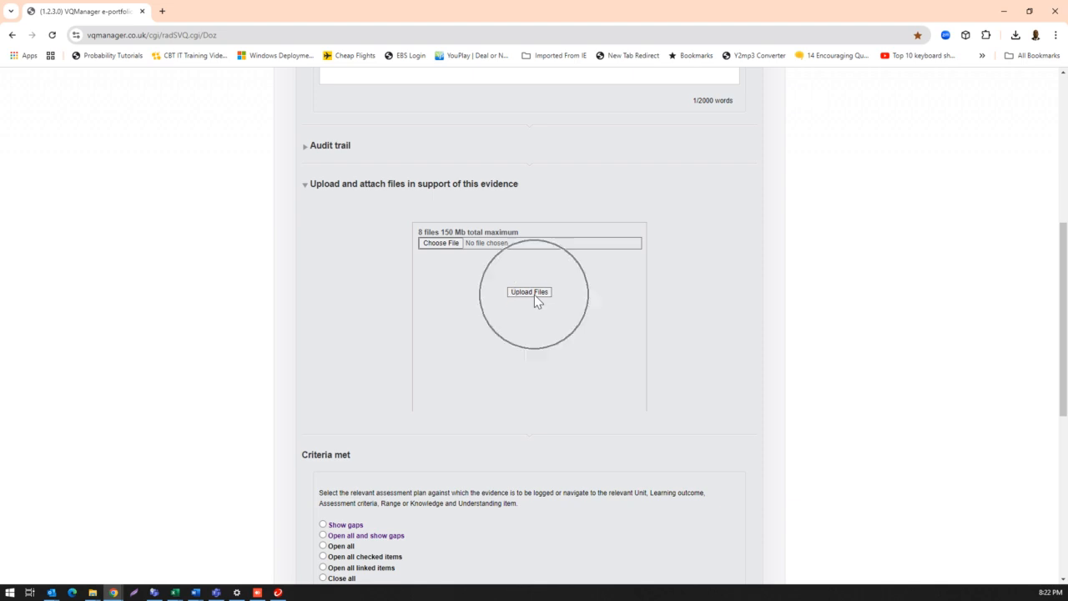
- Add the PDFs ending in _VAF and _Checklist from the TANA PRP folder to the evidence's upload list
{"action": "left_click", "coordinate": [446, 247]}
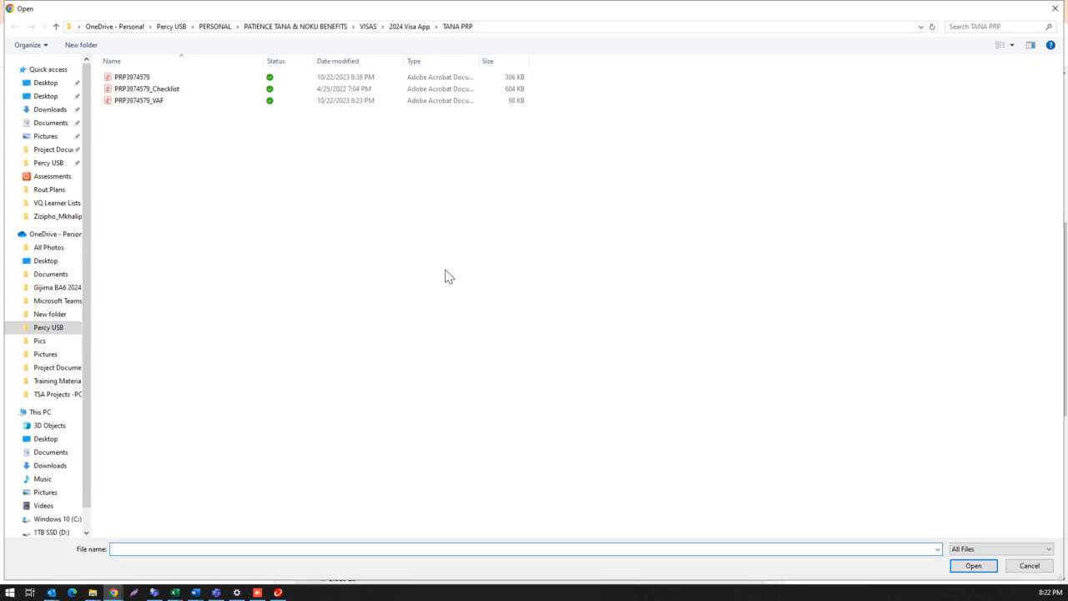
{"action": "left_click", "coordinate": [129, 103]}
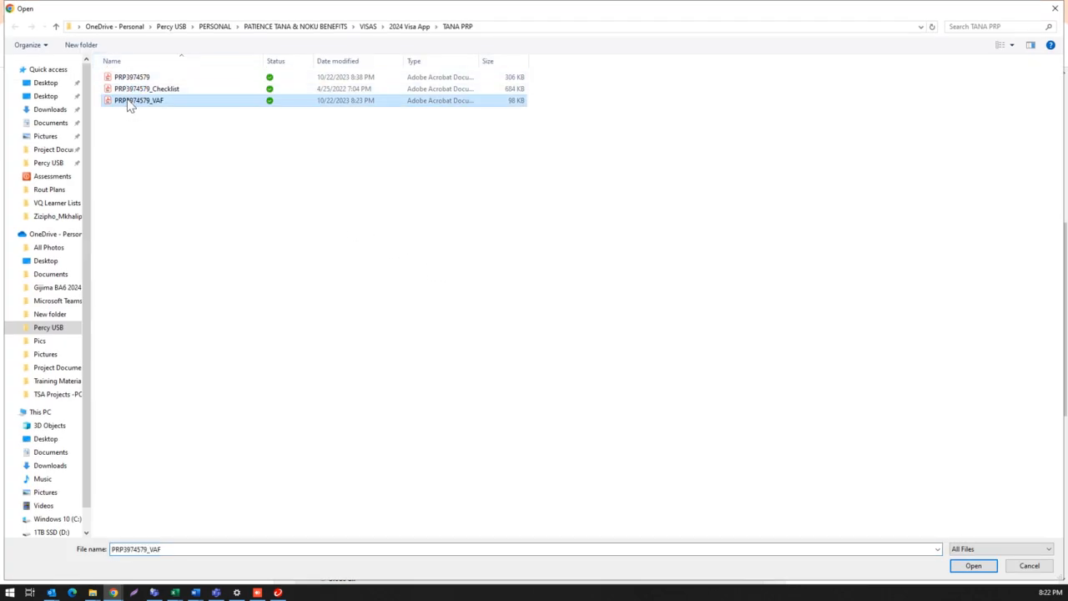
{"action": "left_click", "coordinate": [977, 567]}
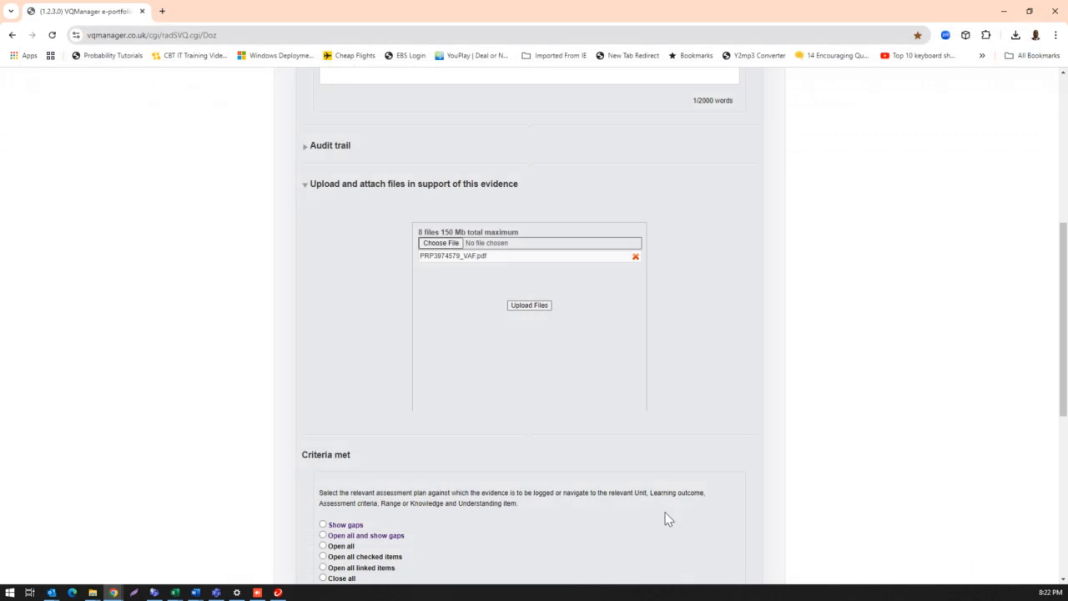
{"action": "left_click", "coordinate": [442, 245]}
{"action": "left_click", "coordinate": [140, 89]}
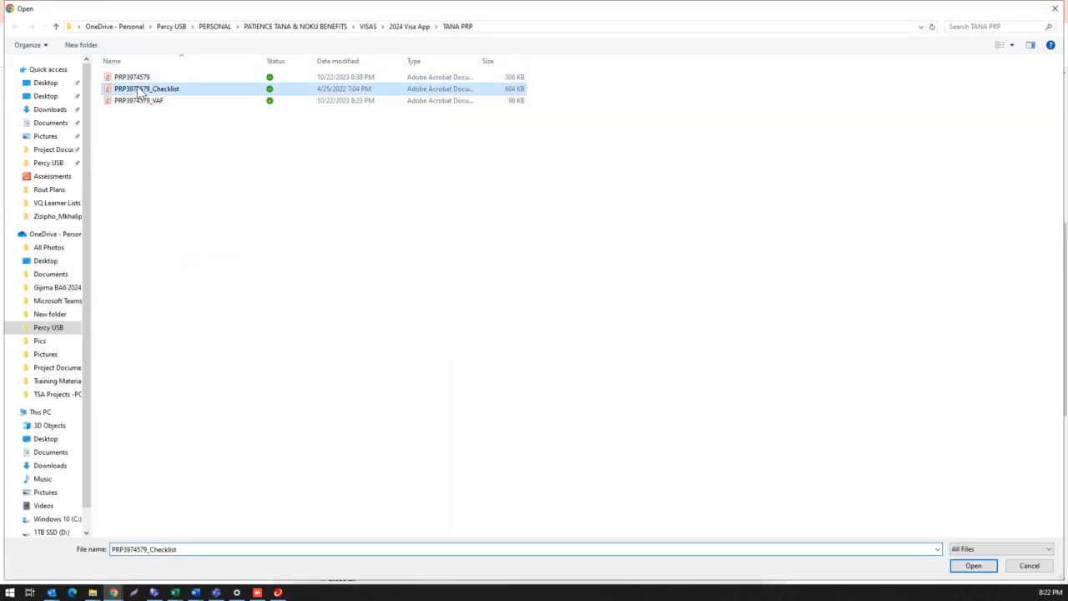
{"action": "left_click", "coordinate": [970, 572]}
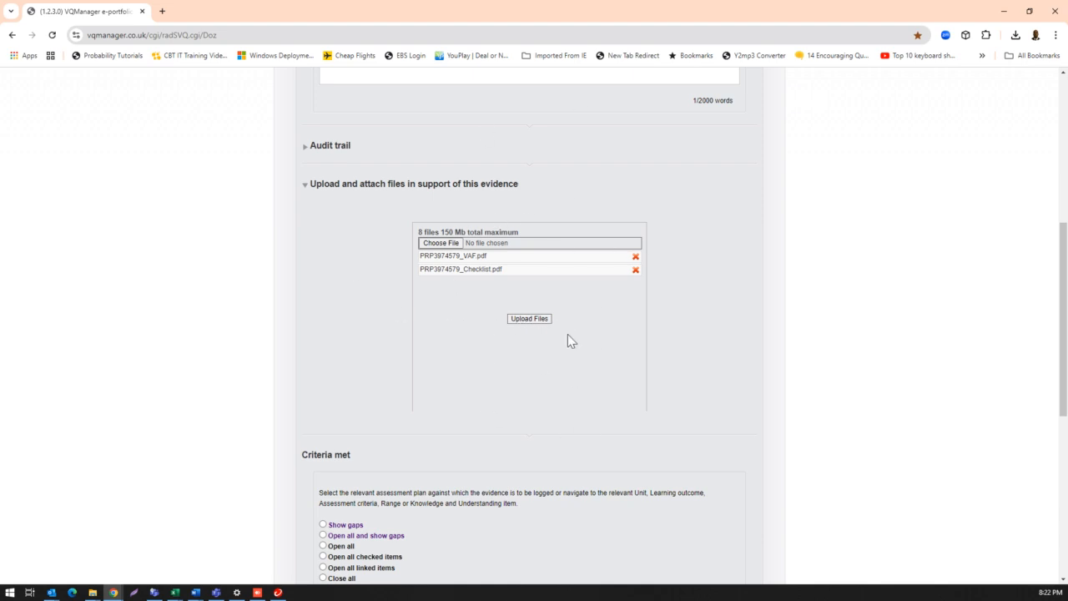
- Expand the National Certificate: Business Analysis Support Practice L5 63769 under Criteria met to list its units
{"action": "scroll", "coordinate": [429, 374], "scroll_direction": "down", "scroll_amount": 5}
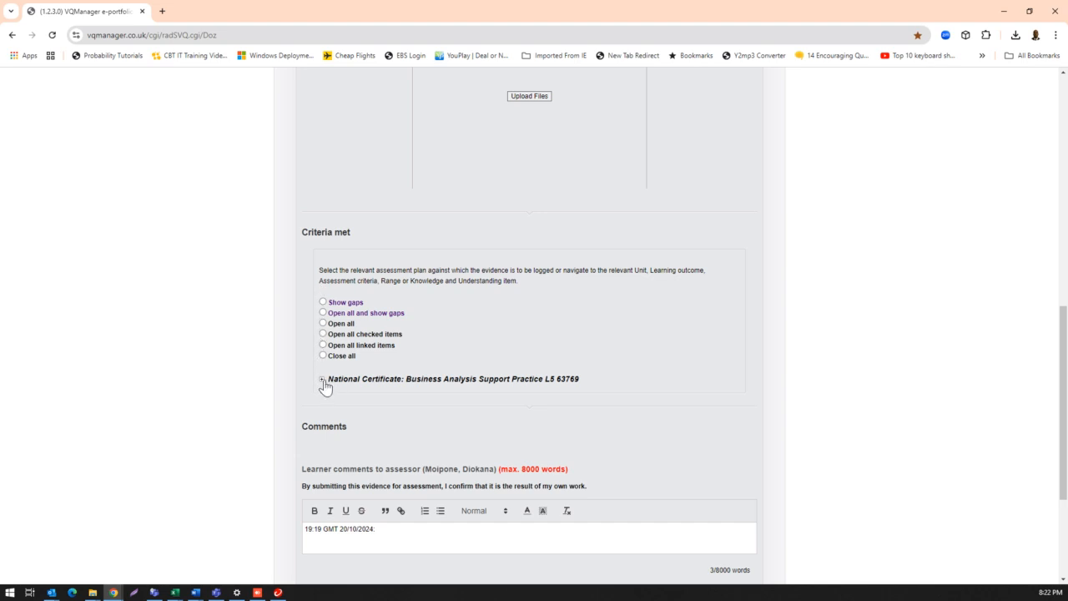
{"action": "key", "text": "ctrl"}
{"action": "key", "text": "ctrl"}
{"action": "key", "text": "ctrl"}
{"action": "key", "text": "ctrl"}
{"action": "key", "text": "ctrl"}
{"action": "key", "text": "ctrl"}
{"action": "key", "text": "ctrl"}
{"action": "left_click", "coordinate": [322, 381]}
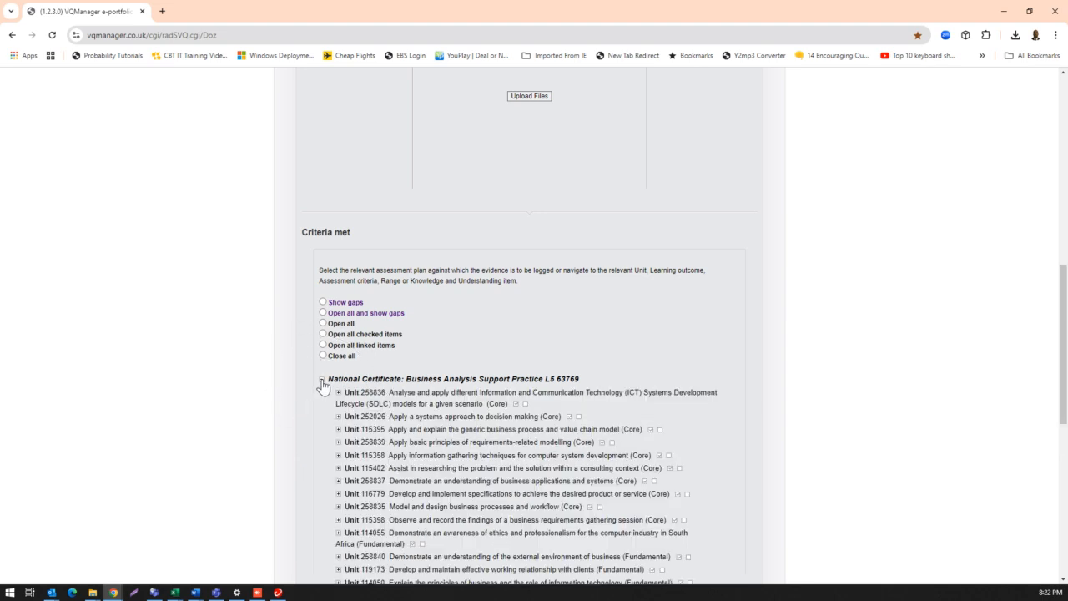
{"action": "scroll", "coordinate": [322, 384], "scroll_direction": "down", "scroll_amount": 2}
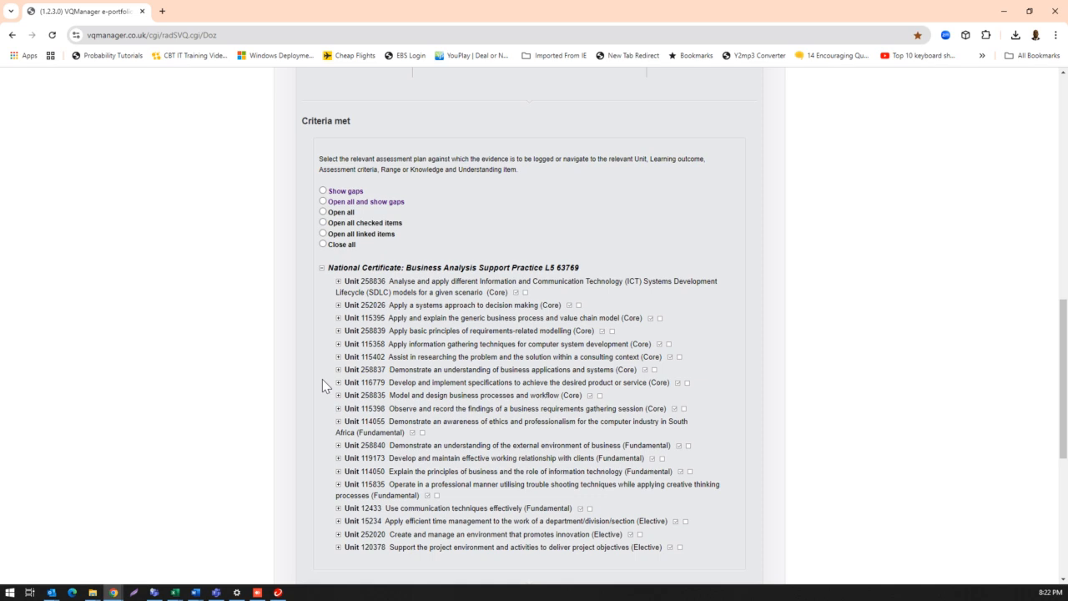
- Check the unit number in the summary description and the files added to the upload list
{"action": "scroll", "coordinate": [322, 385], "scroll_direction": "up", "scroll_amount": 8}
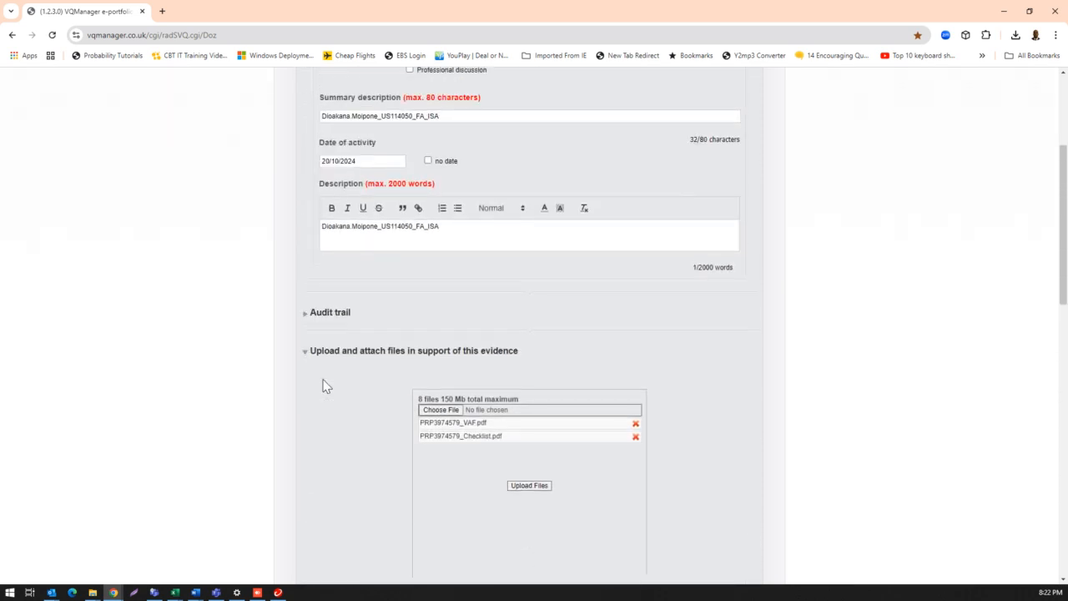
{"action": "scroll", "coordinate": [325, 386], "scroll_direction": "up", "scroll_amount": 1}
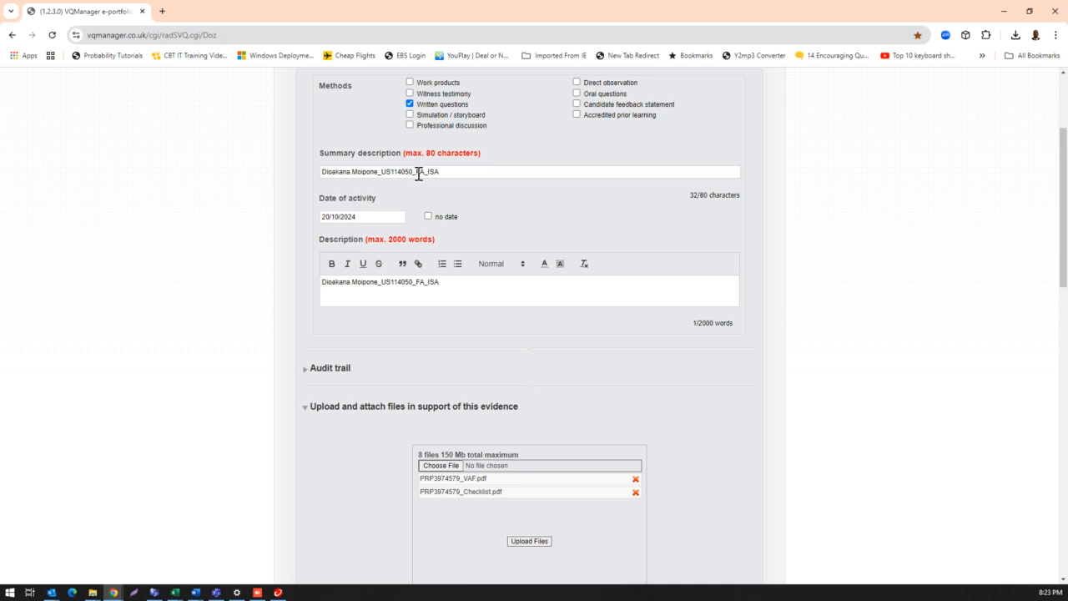
{"action": "scroll", "coordinate": [408, 325], "scroll_direction": "down", "scroll_amount": 3}
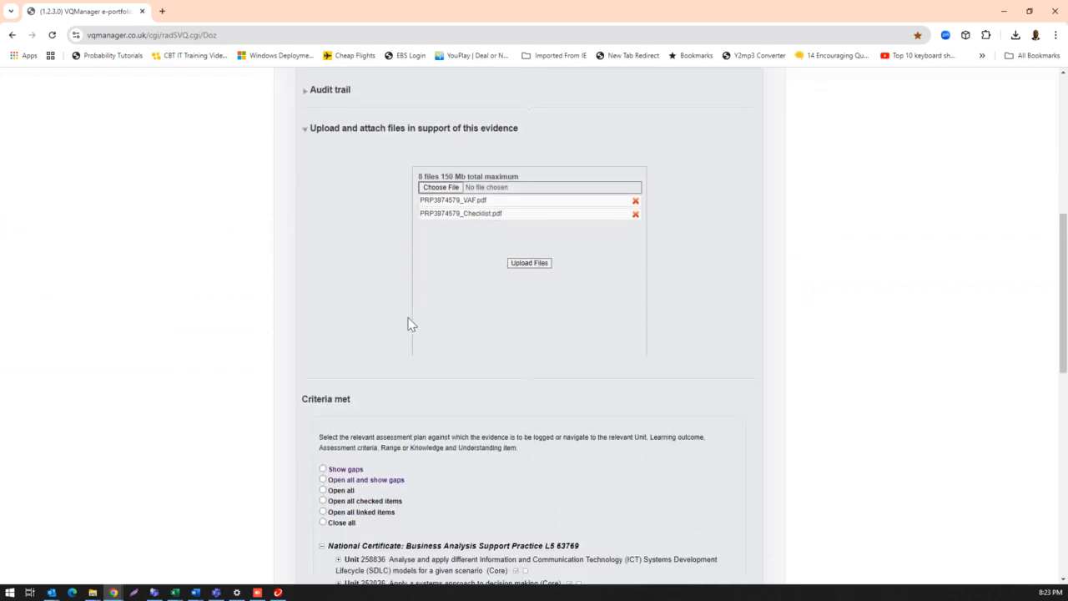
{"action": "key", "text": "ctrl"}
{"action": "key", "text": "ctrl"}
{"action": "key", "text": "ctrl"}
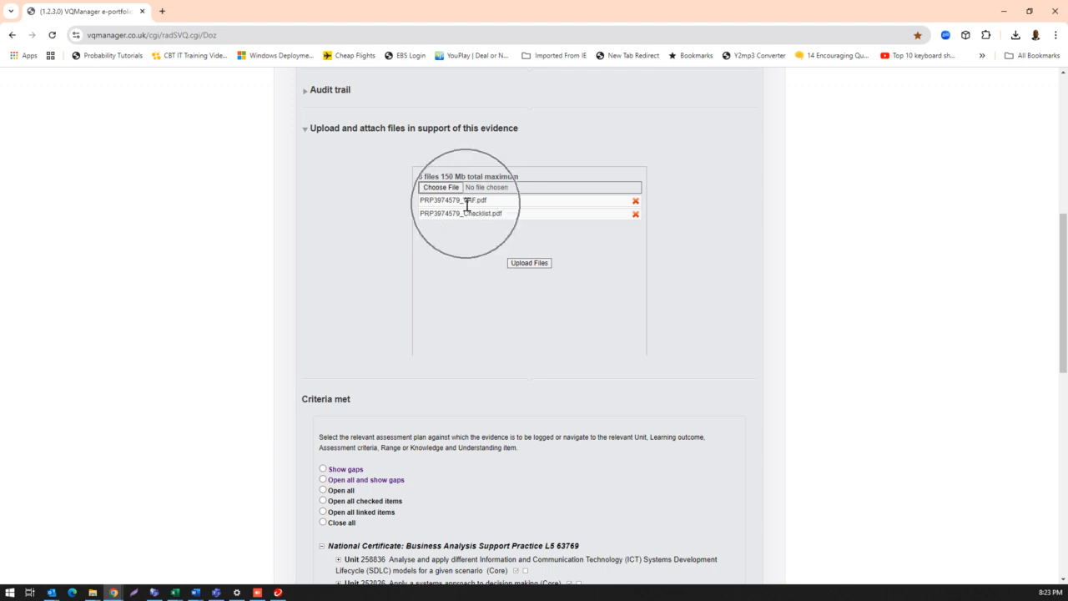
- Expand Unit 114050, Explain the principles of business and the role of information technology, and select all of its criteria
{"action": "scroll", "coordinate": [430, 383], "scroll_direction": "down", "scroll_amount": 2}
{"action": "scroll", "coordinate": [429, 383], "scroll_direction": "down", "scroll_amount": 3}
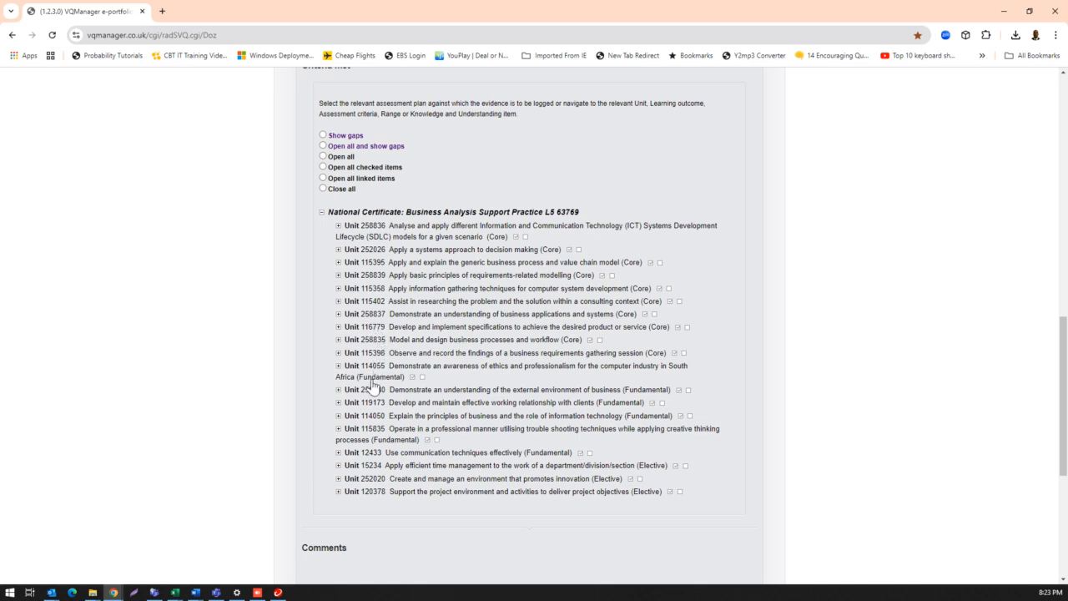
{"action": "left_click", "coordinate": [339, 417]}
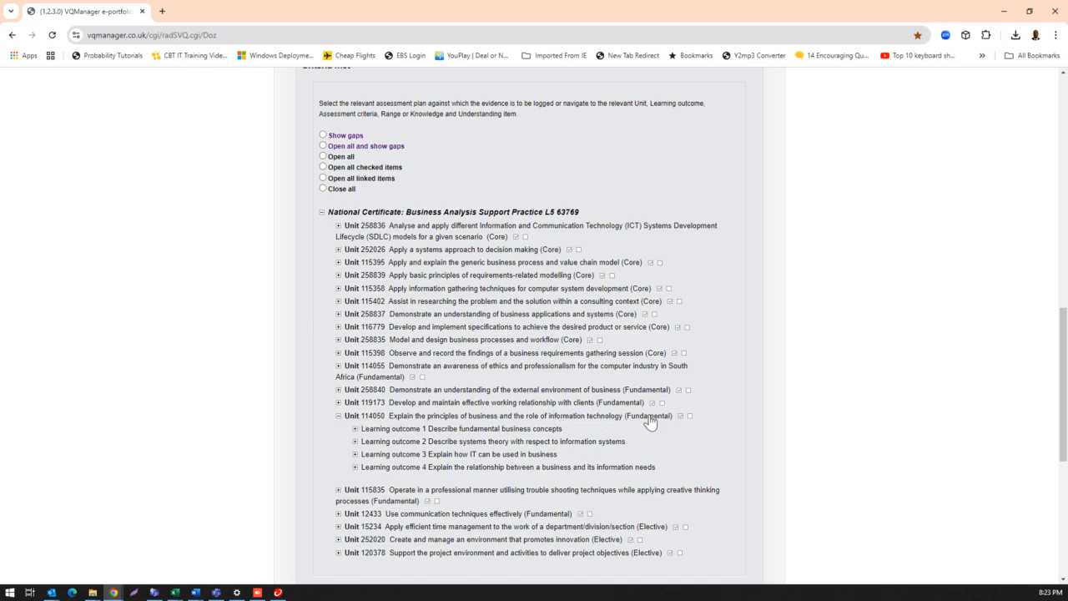
{"action": "key", "text": "ctrl"}
{"action": "key", "text": "ctrl"}
{"action": "key", "text": "ctrl"}
{"action": "left_click", "coordinate": [680, 416]}
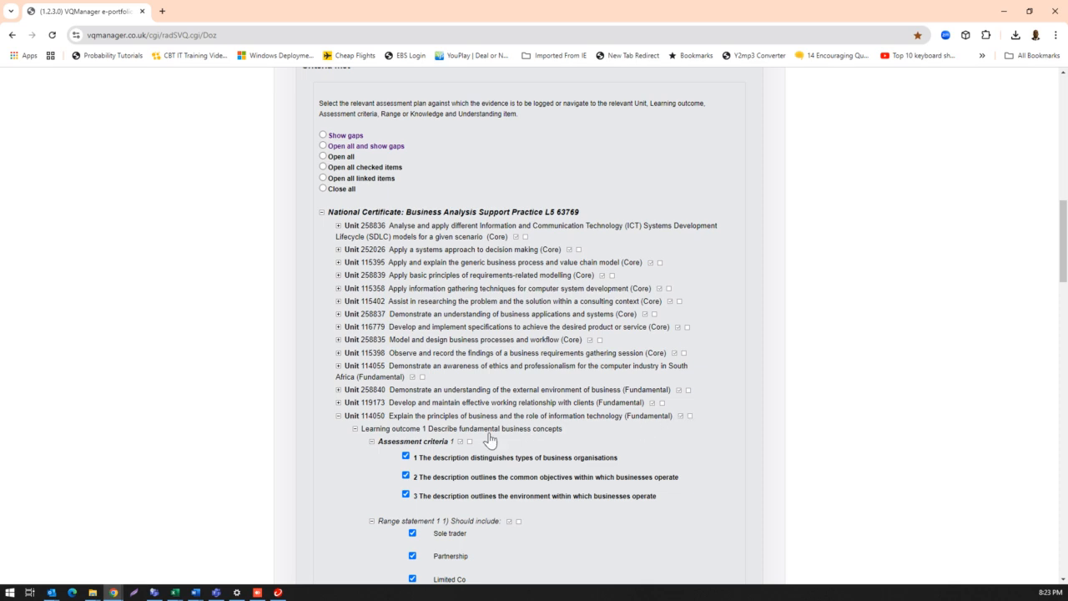
{"action": "scroll", "coordinate": [489, 441], "scroll_direction": "down", "scroll_amount": 2}
{"action": "scroll", "coordinate": [489, 439], "scroll_direction": "down", "scroll_amount": 2}
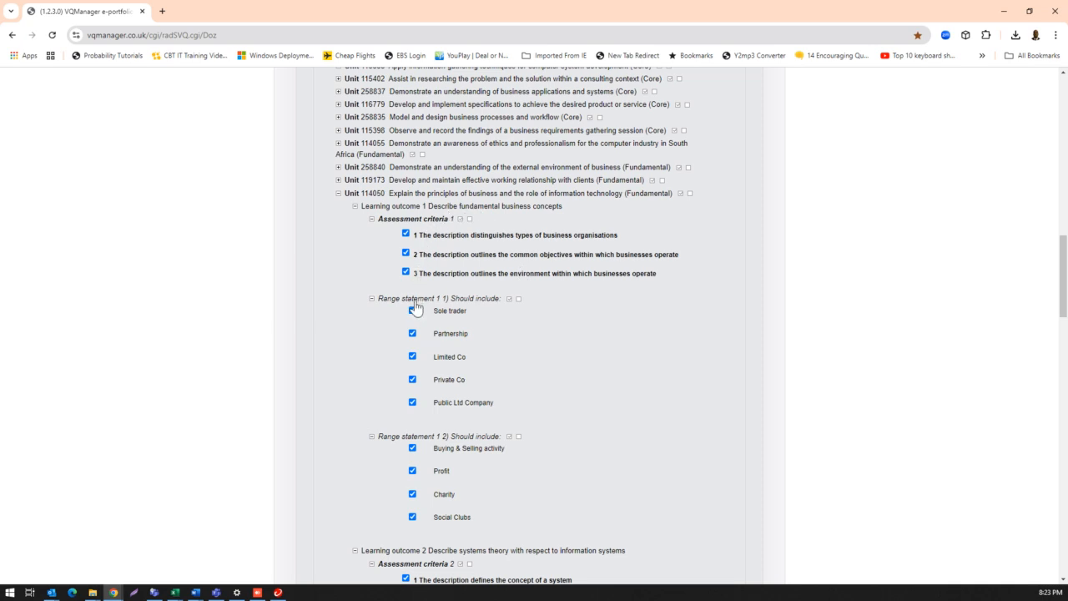
- Review the selected assessment criteria and range statements of Unit 114050 through all four learning outcomes
{"action": "scroll", "coordinate": [416, 311], "scroll_direction": "down", "scroll_amount": 6}
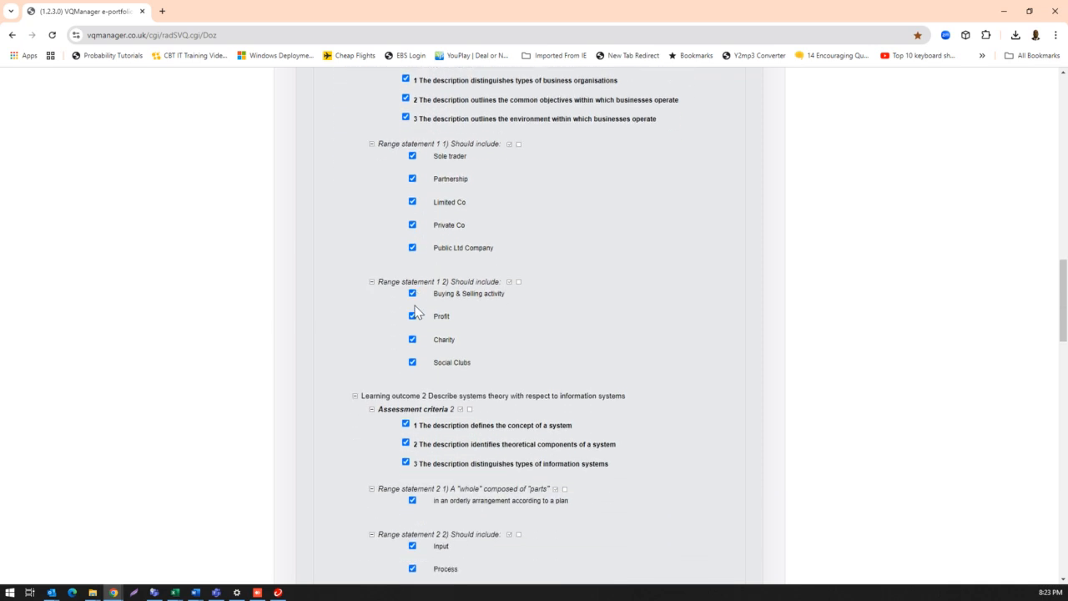
{"action": "scroll", "coordinate": [416, 311], "scroll_direction": "down", "scroll_amount": 9}
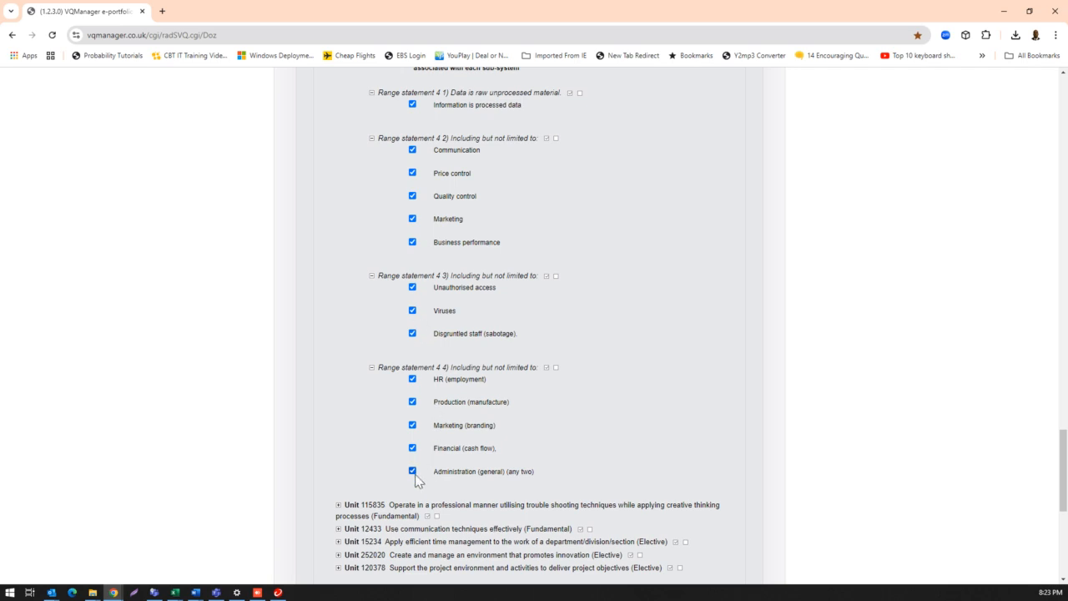
{"action": "scroll", "coordinate": [416, 478], "scroll_direction": "up", "scroll_amount": 5}
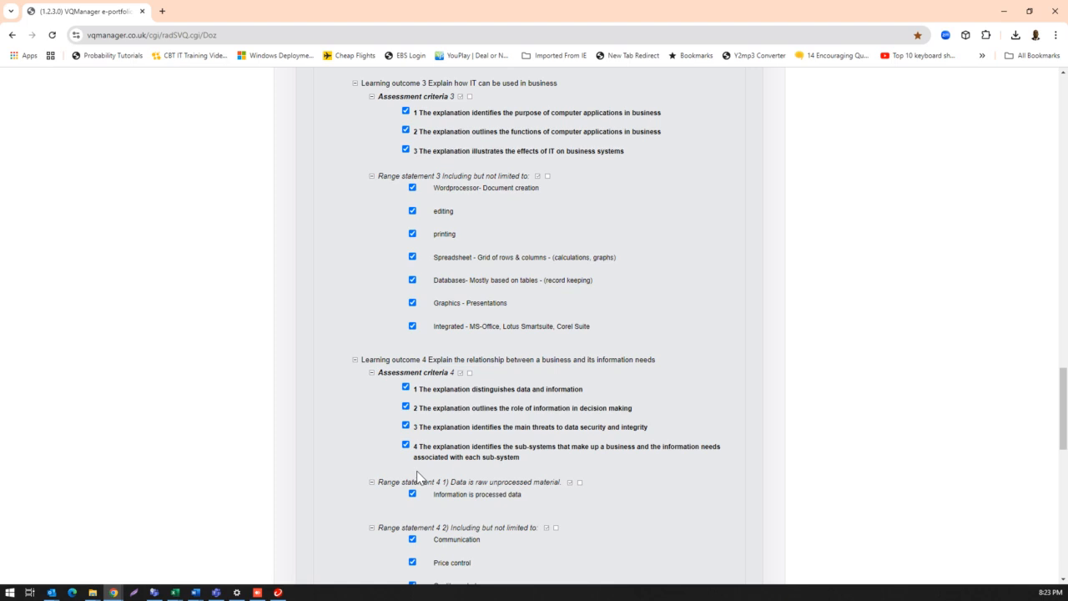
{"action": "scroll", "coordinate": [420, 463], "scroll_direction": "up", "scroll_amount": 4}
{"action": "scroll", "coordinate": [420, 463], "scroll_direction": "down", "scroll_amount": 3}
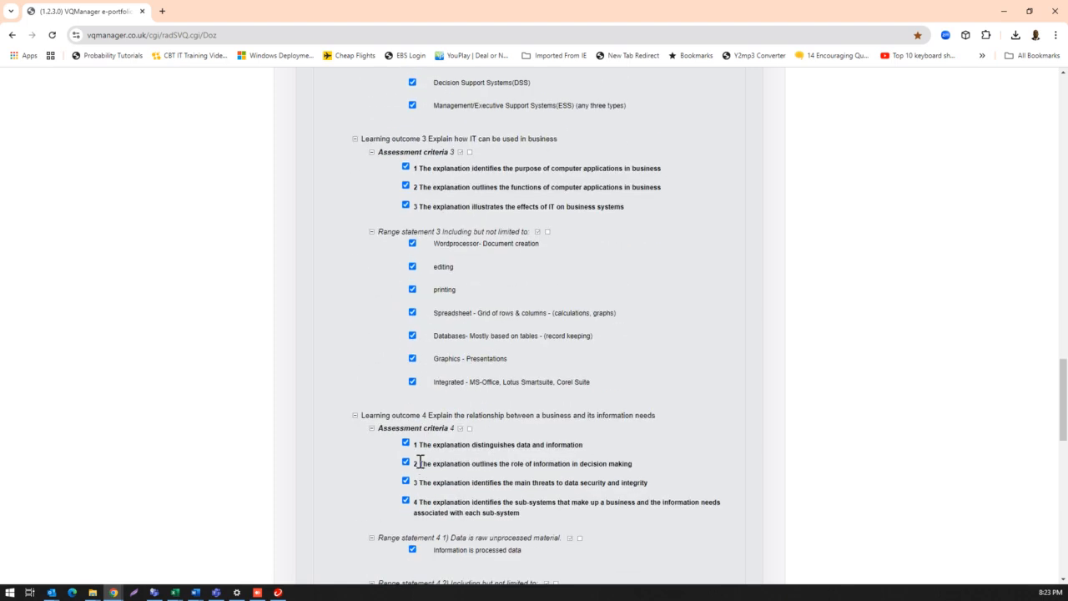
{"action": "scroll", "coordinate": [420, 463], "scroll_direction": "down", "scroll_amount": 8}
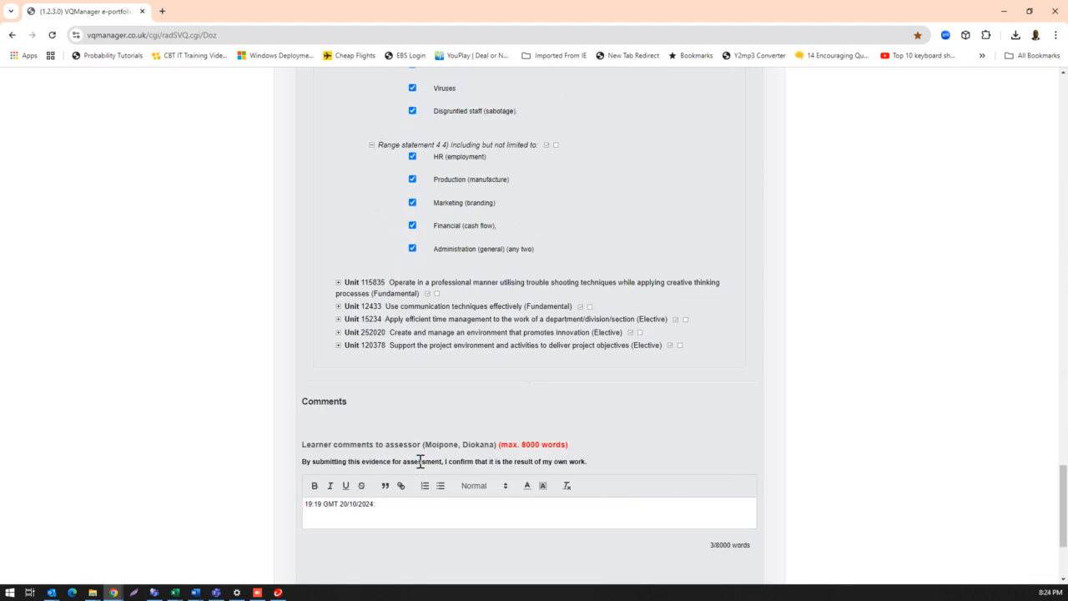
- Paste the evidence title, made of the learner's name and _US114050_FA_ISA, into the learner comments to the assessor below the timestamp
{"action": "scroll", "coordinate": [420, 463], "scroll_direction": "down", "scroll_amount": 2}
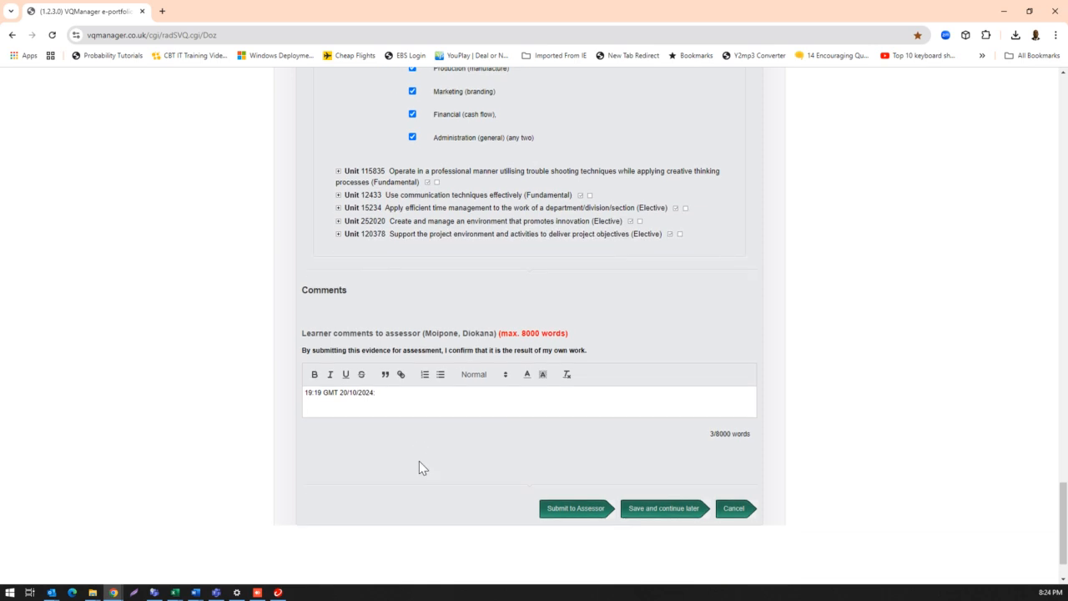
{"action": "left_click", "coordinate": [384, 395]}
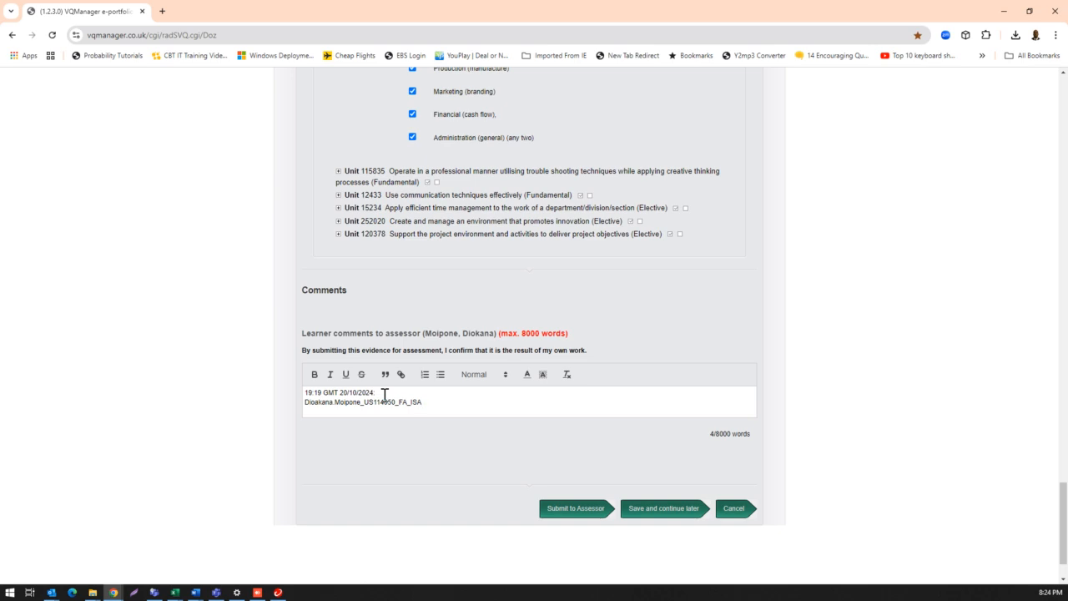
- Locate the option for submitting to the assessor and recheck the criteria selected under Unit 114050
{"action": "left_click", "coordinate": [574, 509]}
{"action": "left_click", "coordinate": [574, 509]}
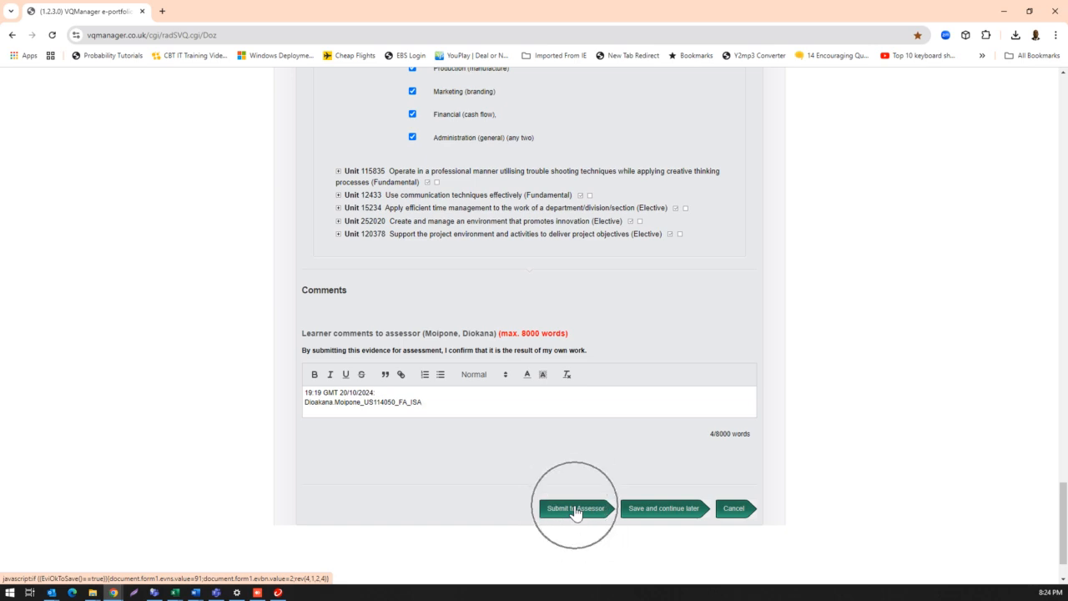
{"action": "scroll", "coordinate": [578, 499], "scroll_direction": "up", "scroll_amount": 3}
{"action": "scroll", "coordinate": [574, 499], "scroll_direction": "up", "scroll_amount": 9}
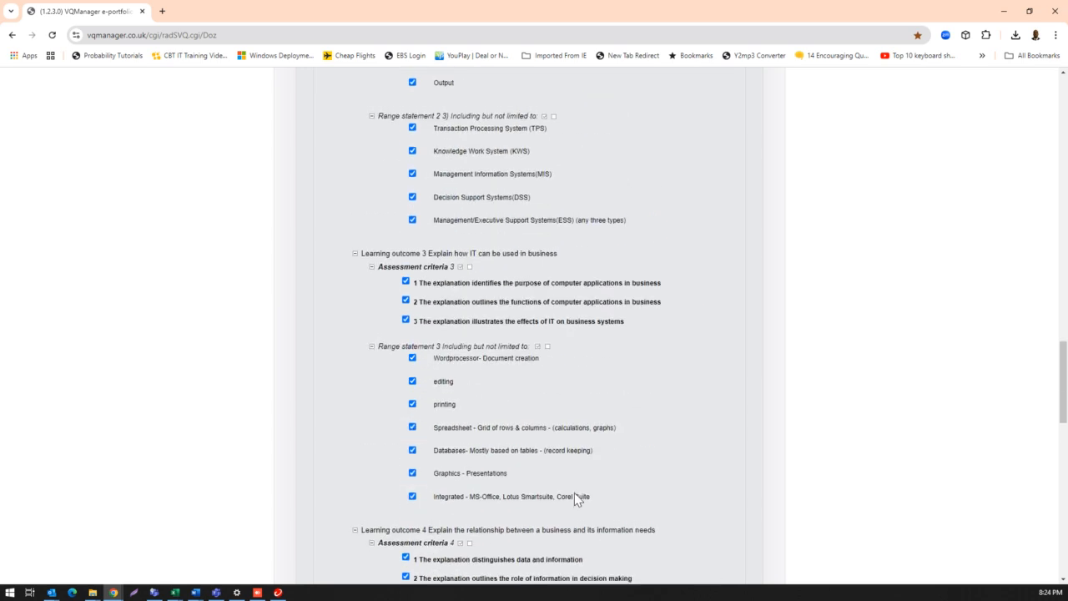
{"action": "scroll", "coordinate": [575, 499], "scroll_direction": "up", "scroll_amount": 10}
{"action": "scroll", "coordinate": [575, 499], "scroll_direction": "up", "scroll_amount": 2}
{"action": "left_click", "coordinate": [357, 486]}
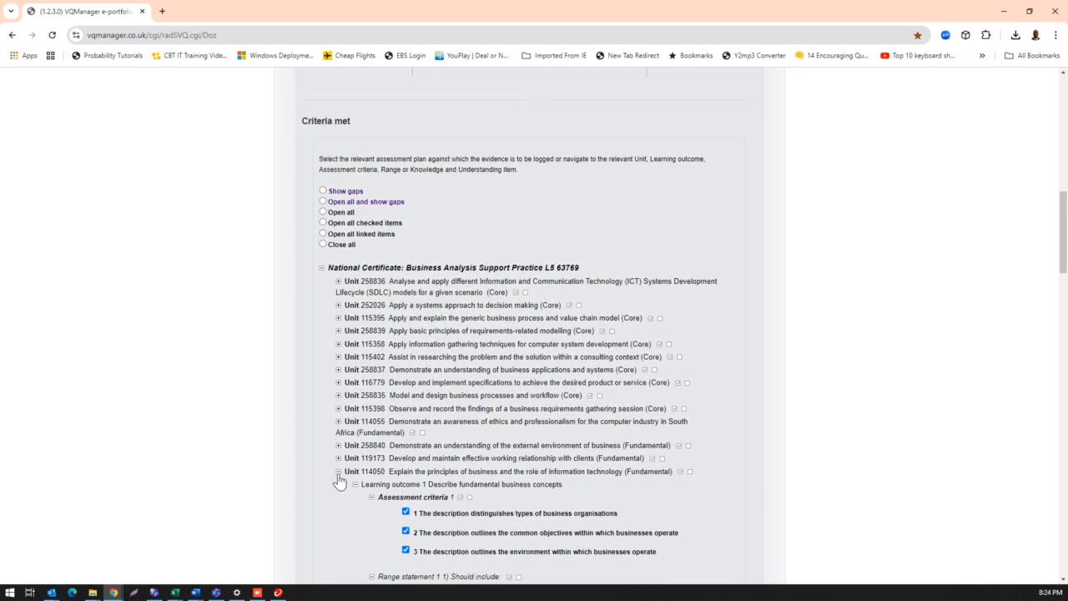
{"action": "left_click", "coordinate": [338, 474]}
{"action": "left_click", "coordinate": [338, 474]}
{"action": "left_click", "coordinate": [337, 474]}
{"action": "left_click", "coordinate": [338, 474]}
- Check the evidence's listed upload files, description, date of activity, summary description and assessment method before submission
{"action": "scroll", "coordinate": [658, 480], "scroll_direction": "up", "scroll_amount": 1}
{"action": "scroll", "coordinate": [658, 480], "scroll_direction": "up", "scroll_amount": 6}
{"action": "left_click", "coordinate": [485, 496]}
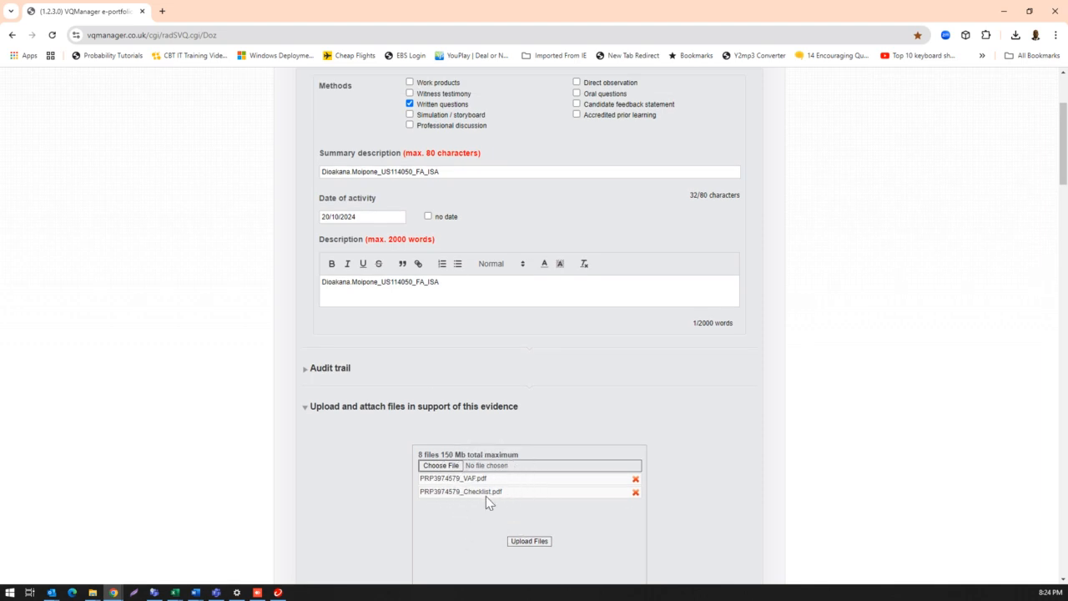
{"action": "left_click", "coordinate": [364, 286]}
{"action": "left_click", "coordinate": [345, 216]}
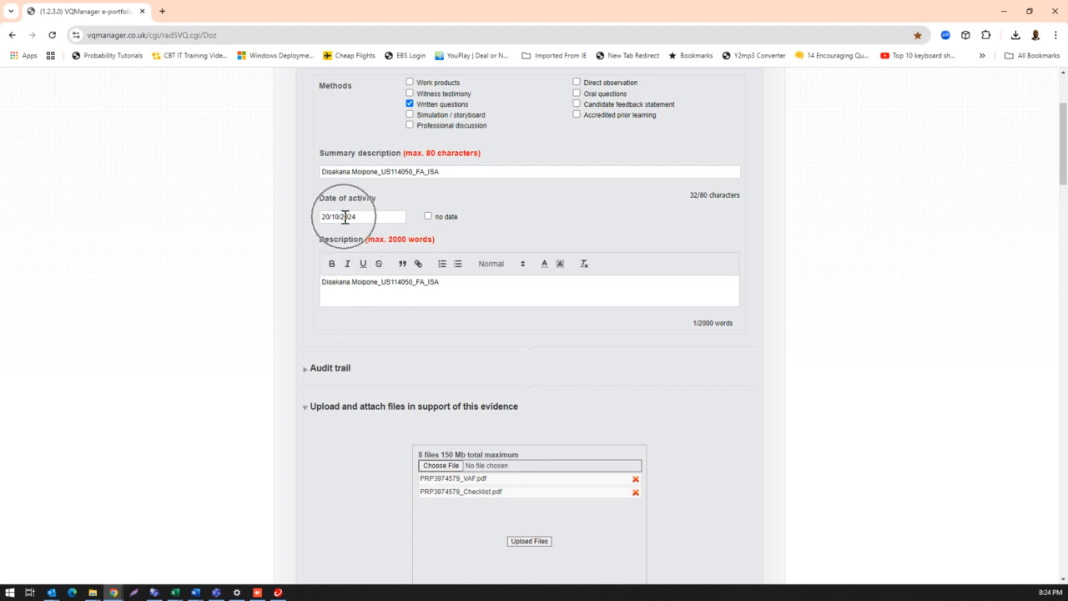
{"action": "left_click", "coordinate": [412, 172]}
{"action": "scroll", "coordinate": [410, 175], "scroll_direction": "up", "scroll_amount": 2}
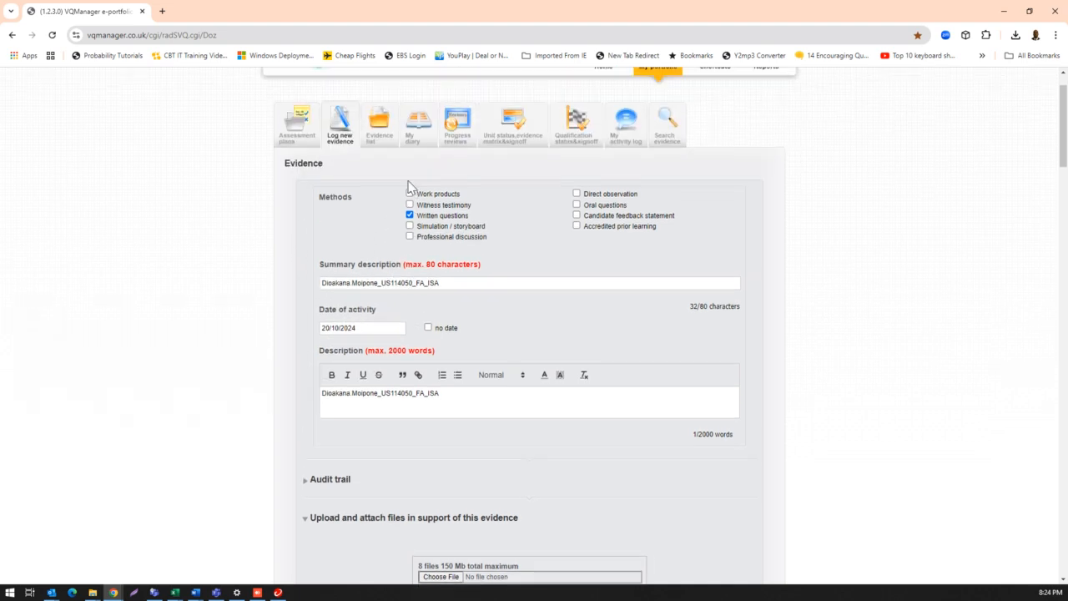